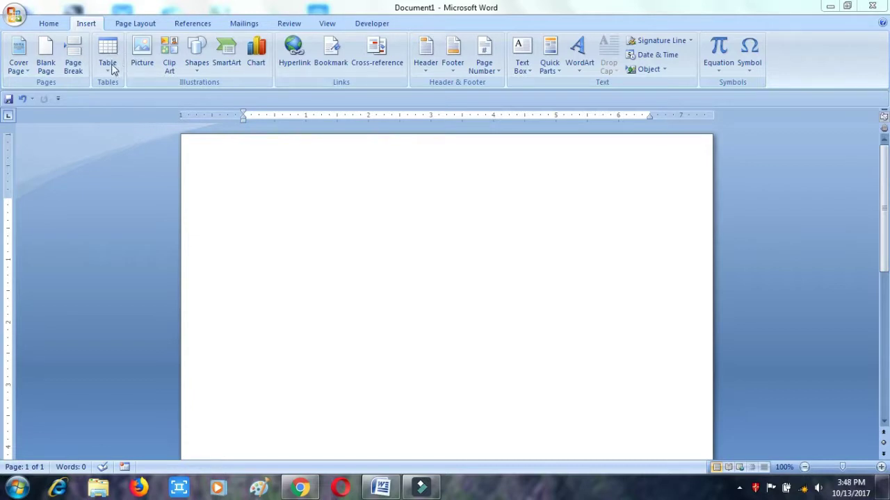
# Return to the blank Document1 in Word and open the Insert tab's Table dropdown
pyautogui.click(886, 487)
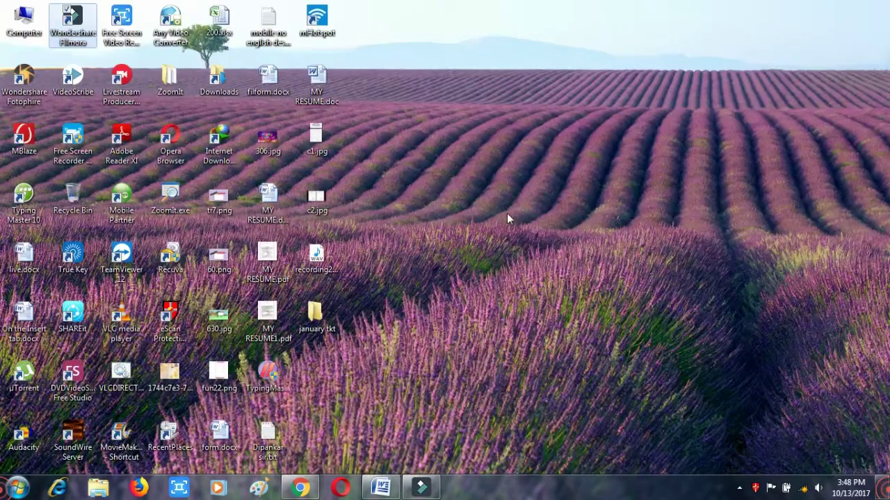
pyautogui.click(172, 199)
pyautogui.click(381, 486)
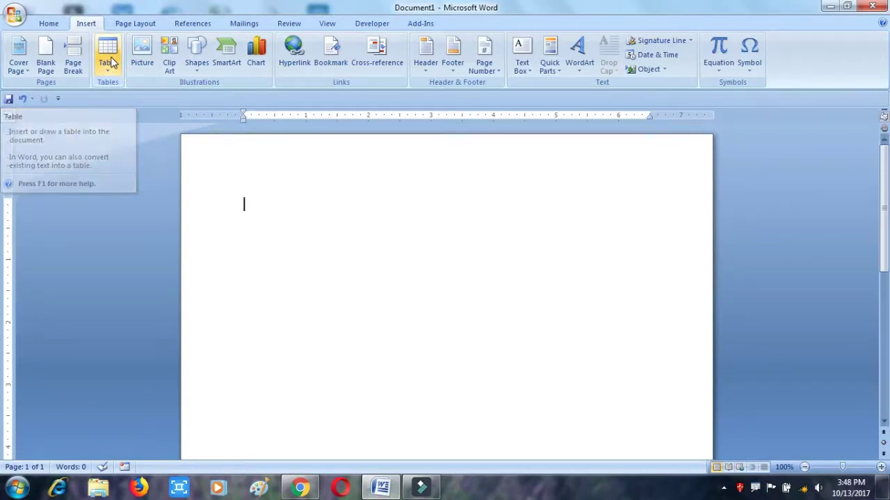
pyautogui.hotkey('ctrl', '1')
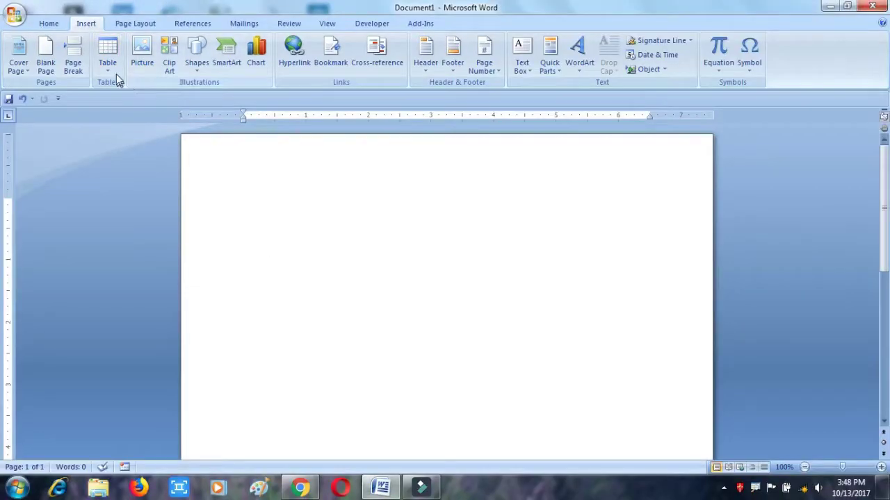
pyautogui.click(115, 73)
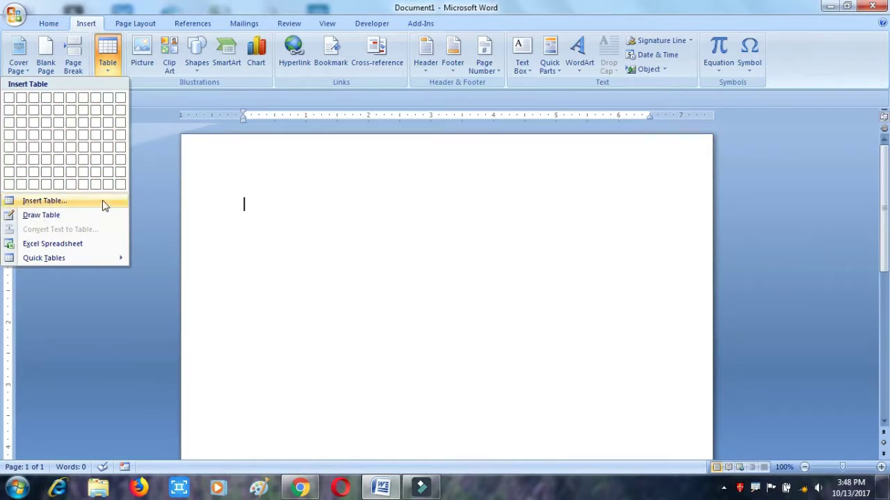
# Insert the Tabular List table from the Quick Tables built-in gallery
pyautogui.moveTo(111, 259)
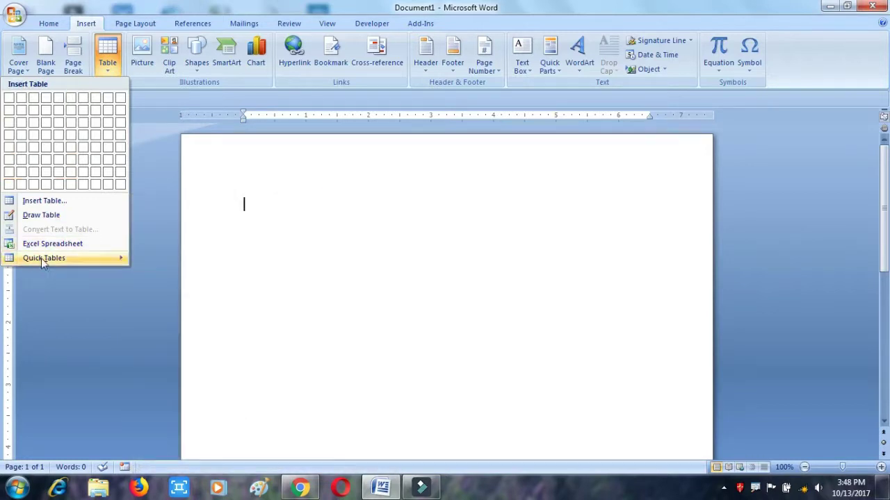
pyautogui.moveTo(38, 259)
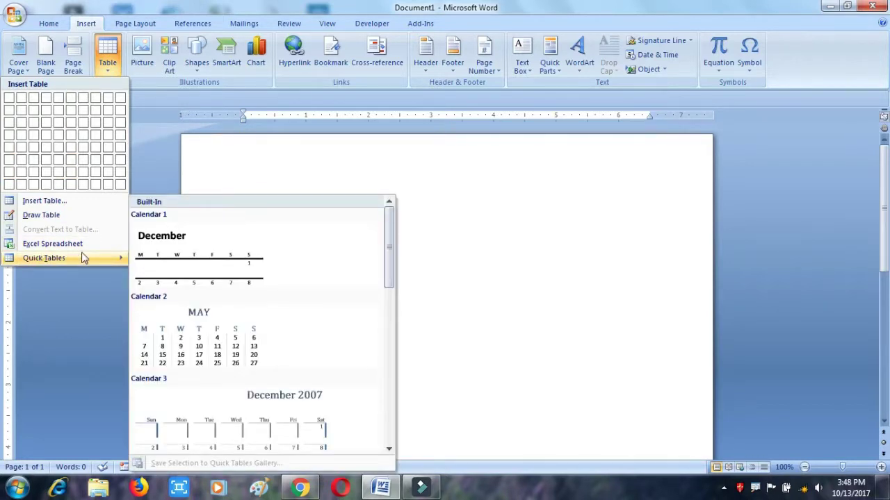
pyautogui.moveTo(387, 239)
pyautogui.mouseDown()
pyautogui.moveTo(401, 337)
pyautogui.moveTo(383, 406)
pyautogui.moveTo(385, 377)
pyautogui.mouseUp()
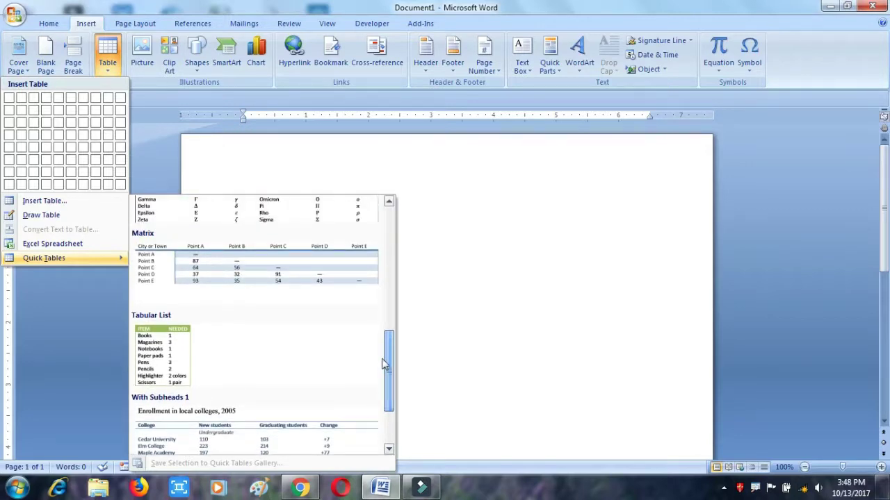
pyautogui.click(169, 336)
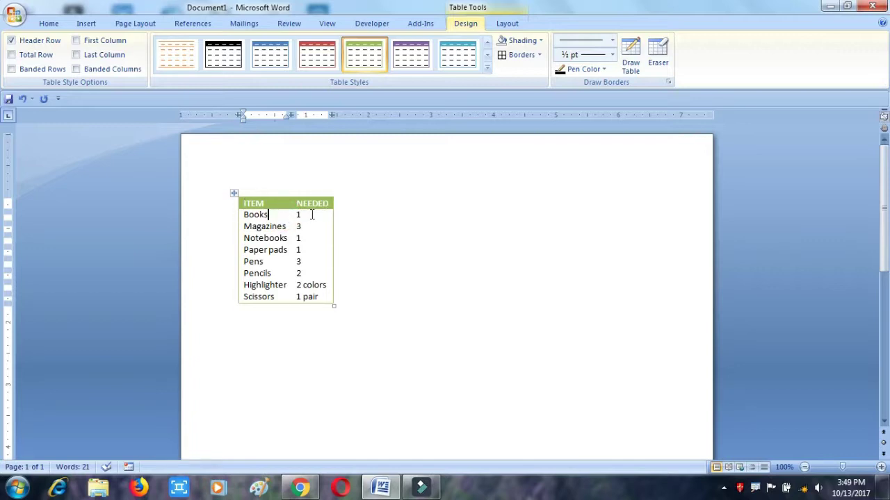
# Change the NEEDED values for Books, Magazines and Notebooks to 7, 6 and 4
pyautogui.doubleClick(311, 215)
pyautogui.write('7')
pyautogui.doubleClick(299, 225)
pyautogui.press('BackSpace')
pyautogui.write('6')
pyautogui.doubleClick(313, 239)
pyautogui.press('BackSpace')
pyautogui.write('4')
# Enlarge the table with its resize handle and view the page in Print Preview
pyautogui.moveTo(336, 306); pyautogui.dragTo(394, 344)
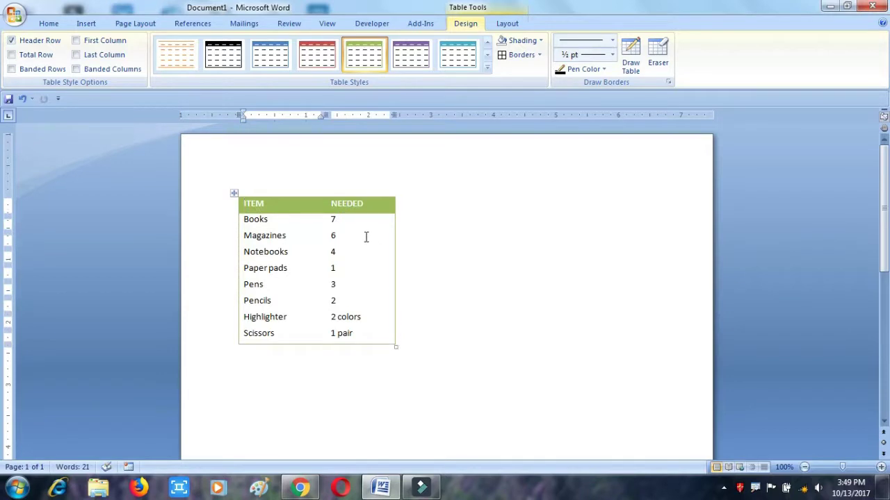
pyautogui.click(281, 222)
pyautogui.hotkey('ctrl', 'F2')
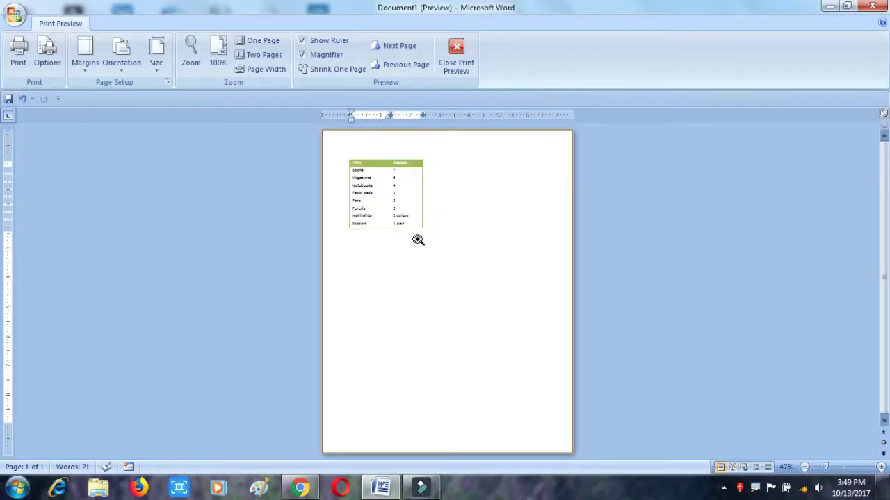
# Zoom the print preview to 100% on the table, then close Print Preview
pyautogui.click(382, 182)
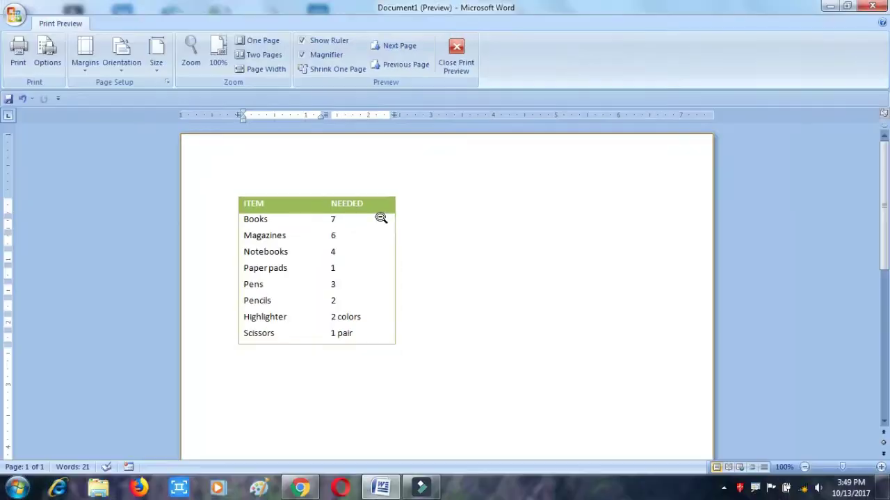
pyautogui.press('Escape')
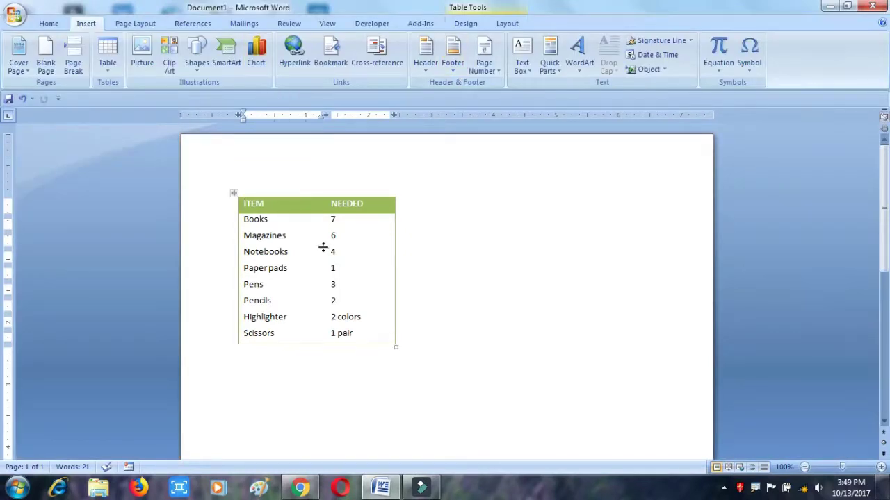
# Select the whole ITEM/NEEDED table and open the Borders list under Table Tools Design
pyautogui.click(233, 194)
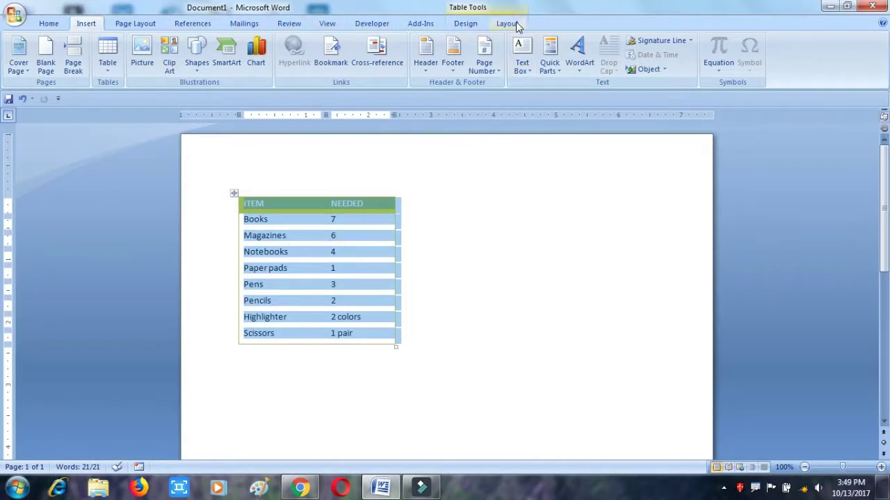
pyautogui.click(506, 23)
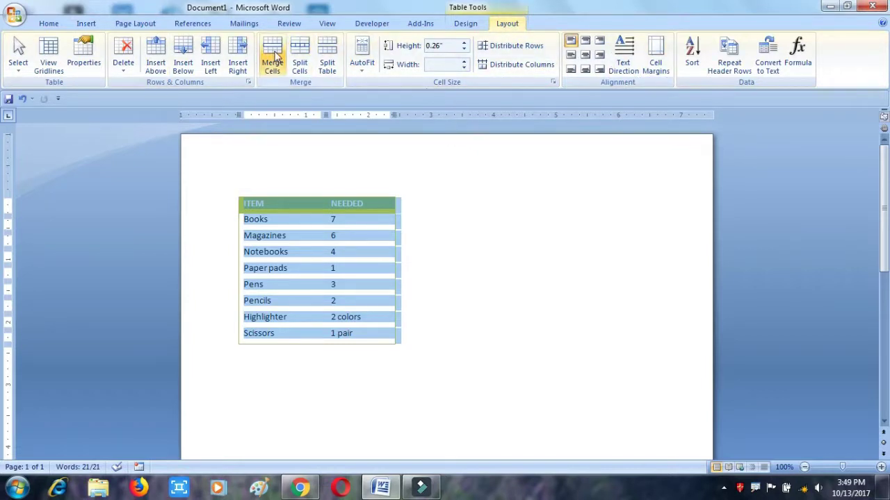
pyautogui.click(465, 23)
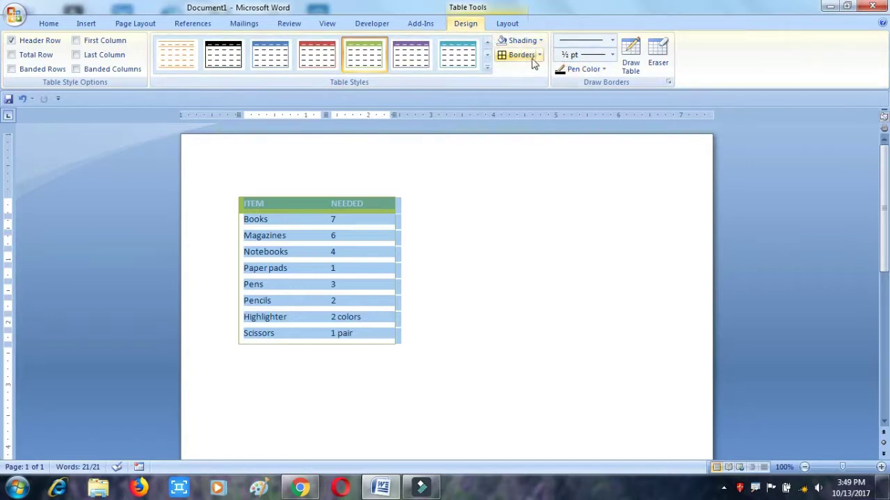
pyautogui.click(539, 55)
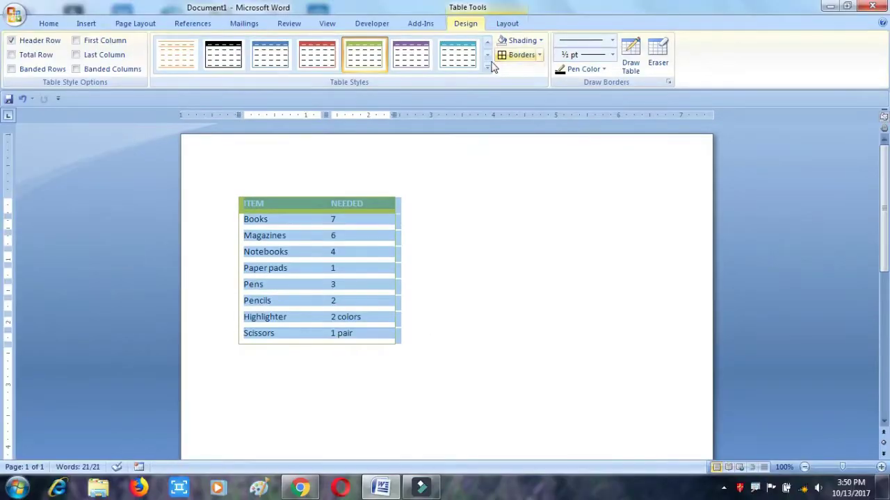
# Apply All Borders to every cell of the ITEM/NEEDED table
pyautogui.click(540, 61)
pyautogui.click(460, 142)
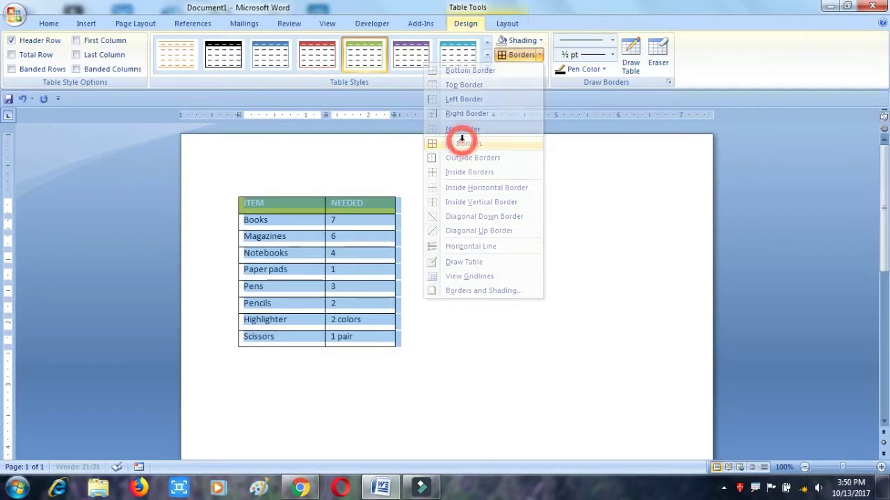
pyautogui.click(386, 222)
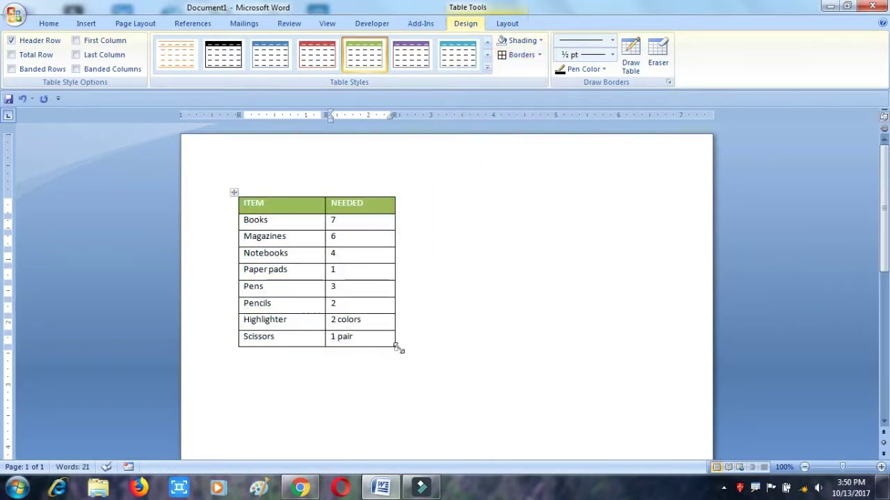
# Make the table wider with taller rows and check it zoomed in Print Preview
pyautogui.moveTo(397, 348); pyautogui.dragTo(430, 380)
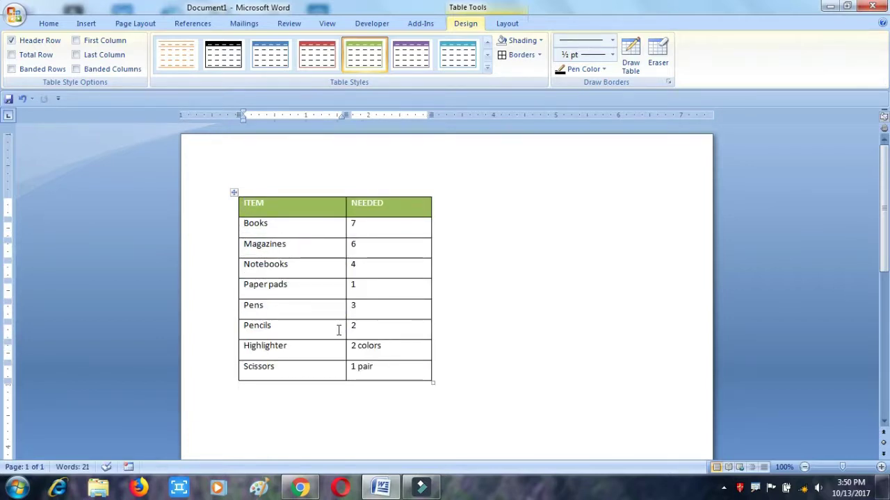
pyautogui.hotkey('ctrl', 'F2')
pyautogui.click(379, 224)
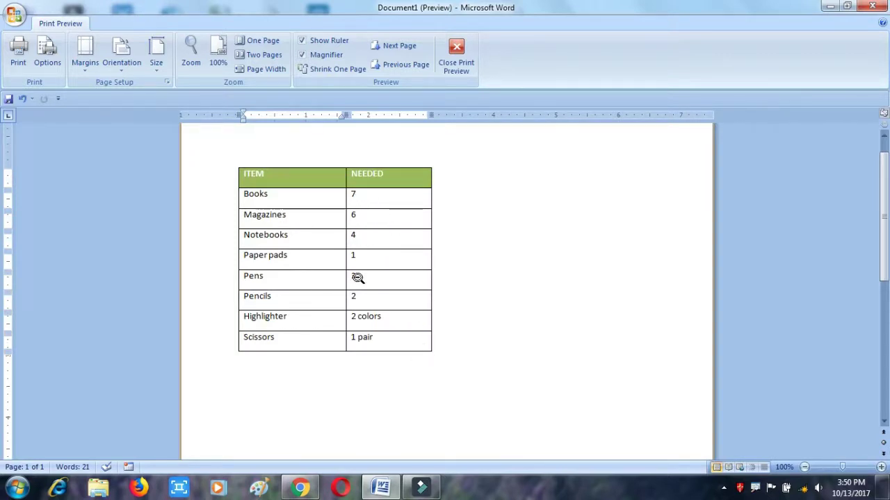
pyautogui.press('Escape')
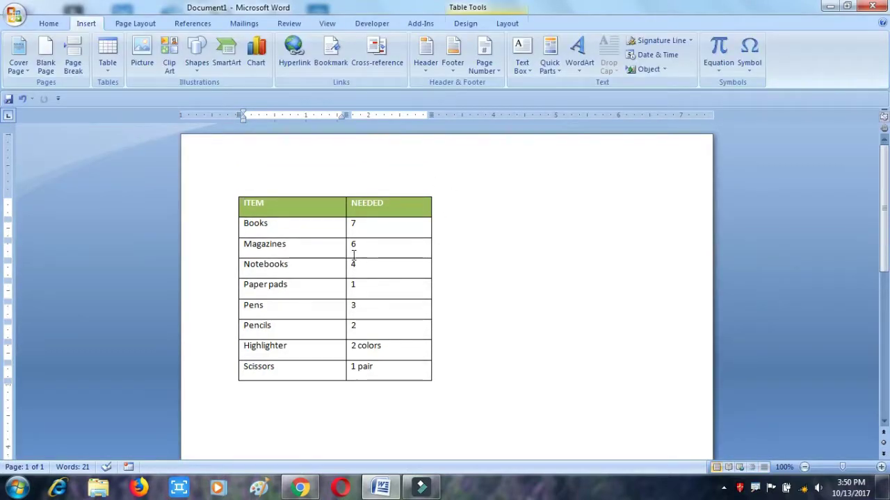
# Select the whole bordered table and show the Table Tools Layout options
pyautogui.click(108, 54)
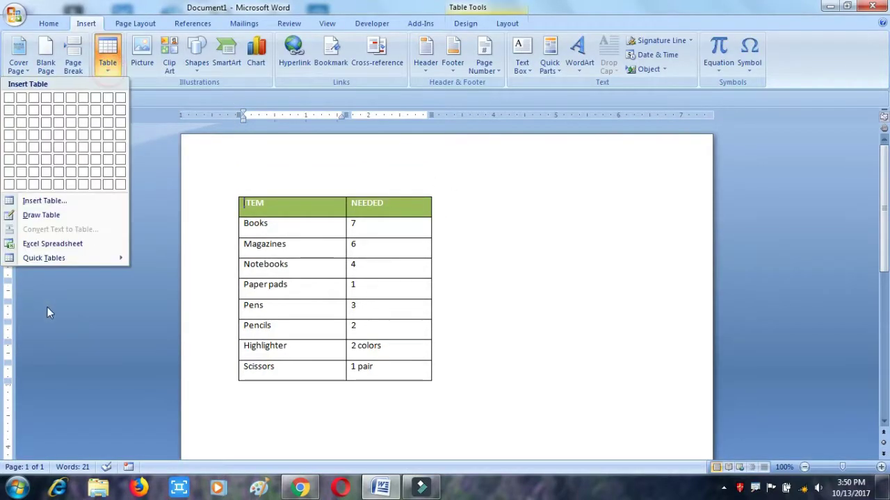
pyautogui.moveTo(43, 258)
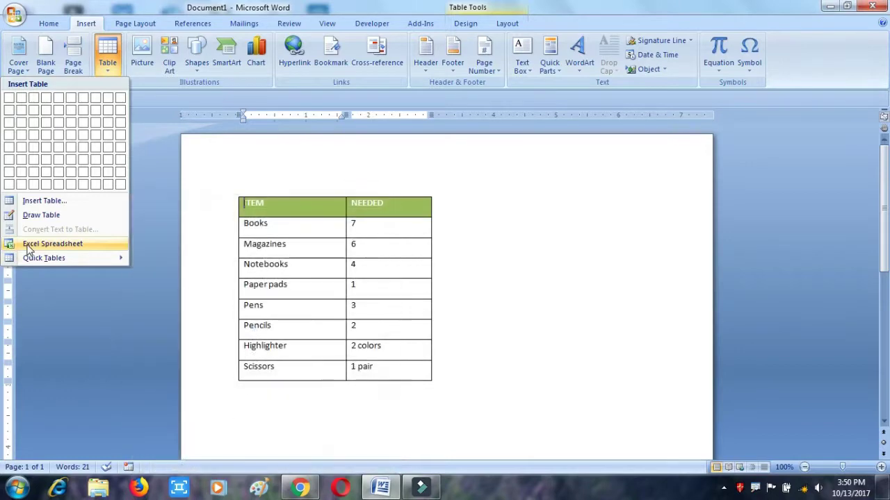
pyautogui.click(296, 237)
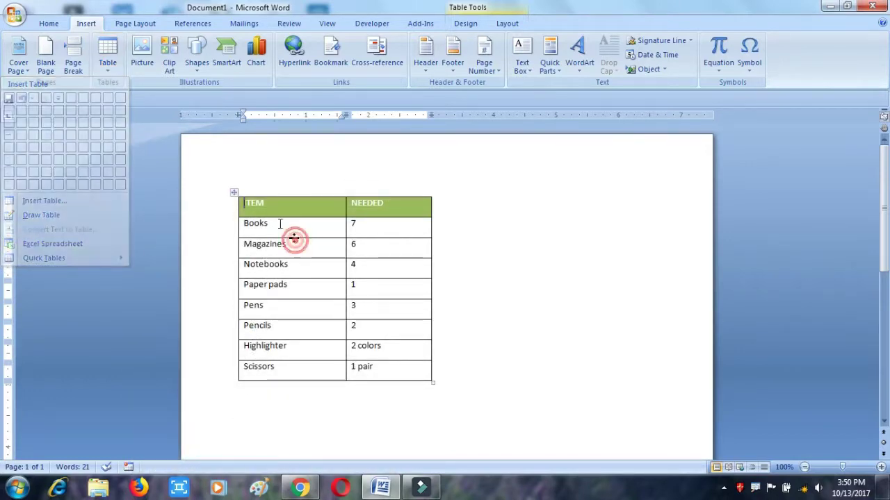
pyautogui.click(233, 194)
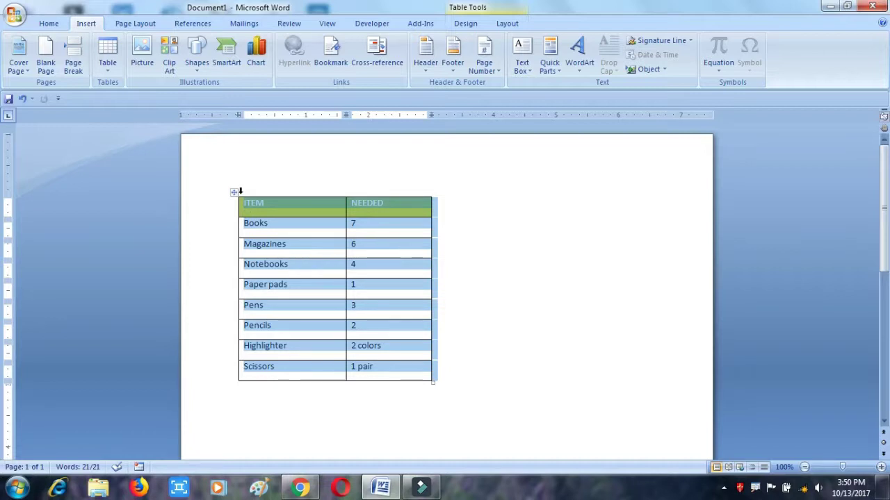
pyautogui.click(640, 310)
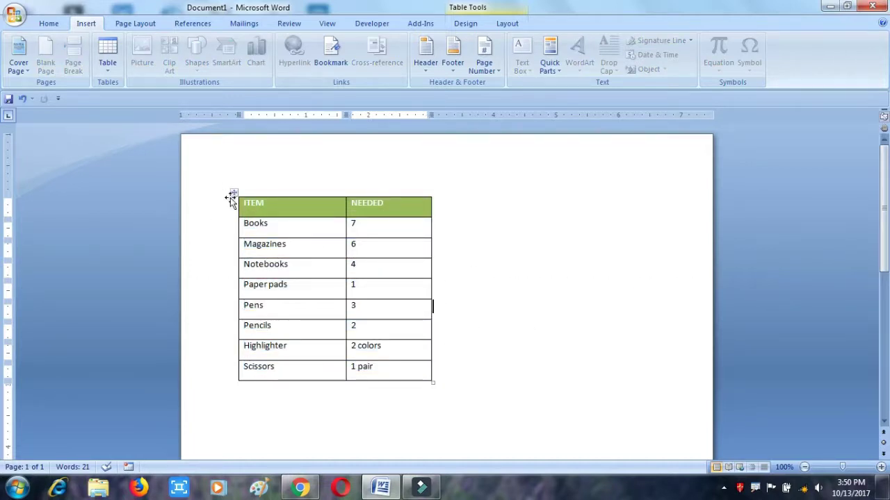
pyautogui.click(247, 410)
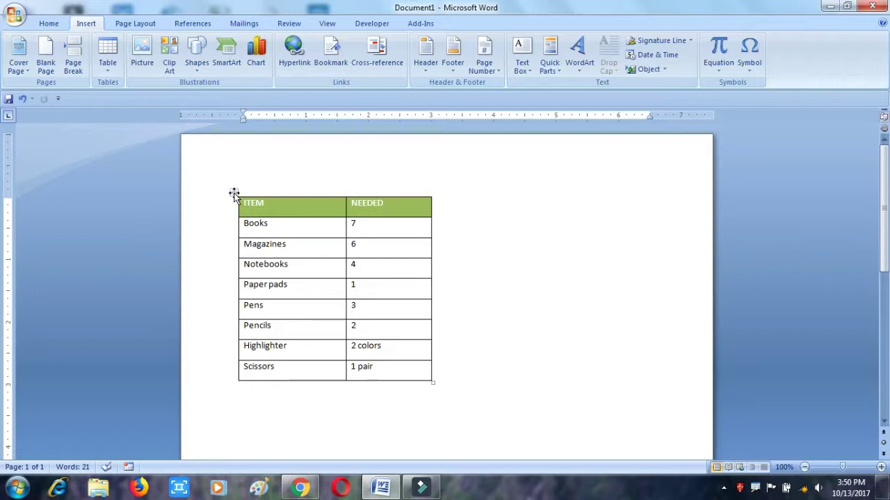
pyautogui.click(234, 194)
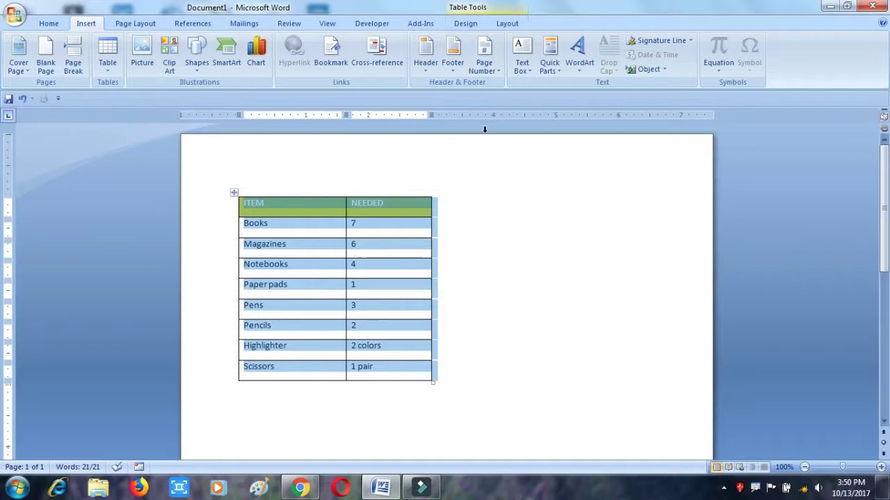
pyautogui.click(461, 25)
pyautogui.click(514, 26)
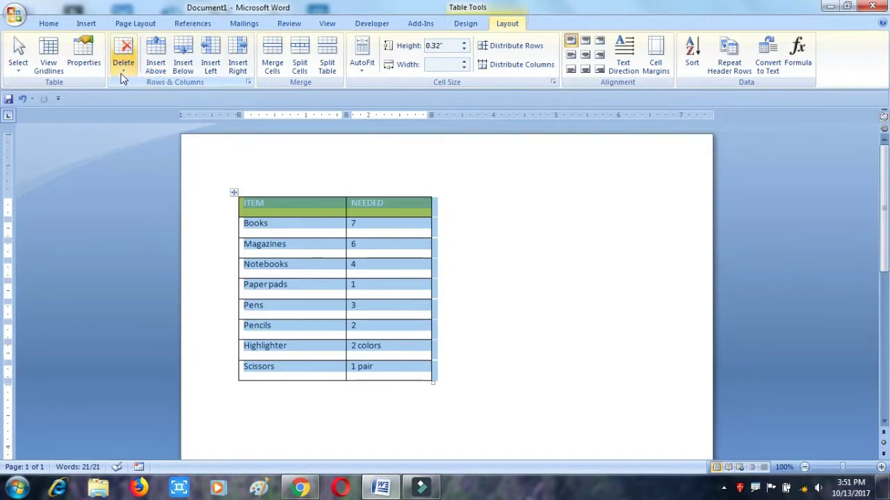
# Delete the entire ITEM/NEEDED table and reopen the Insert tab's Table dropdown
pyautogui.click(122, 69)
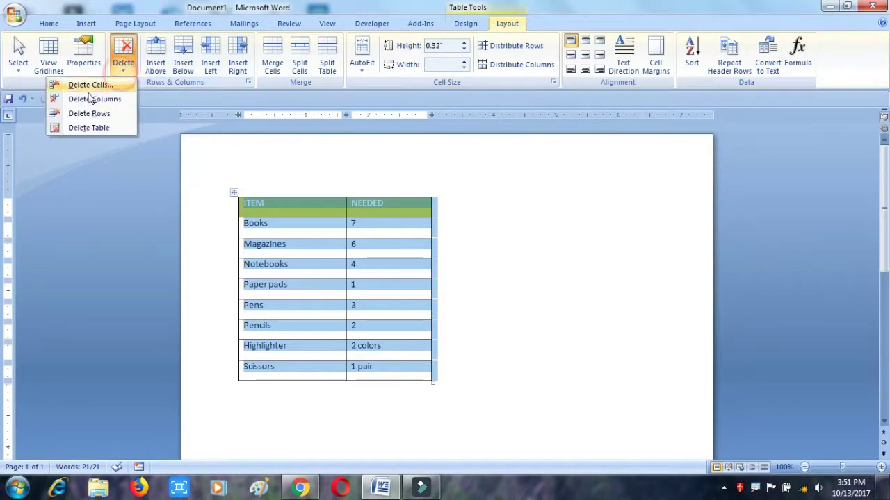
pyautogui.click(106, 131)
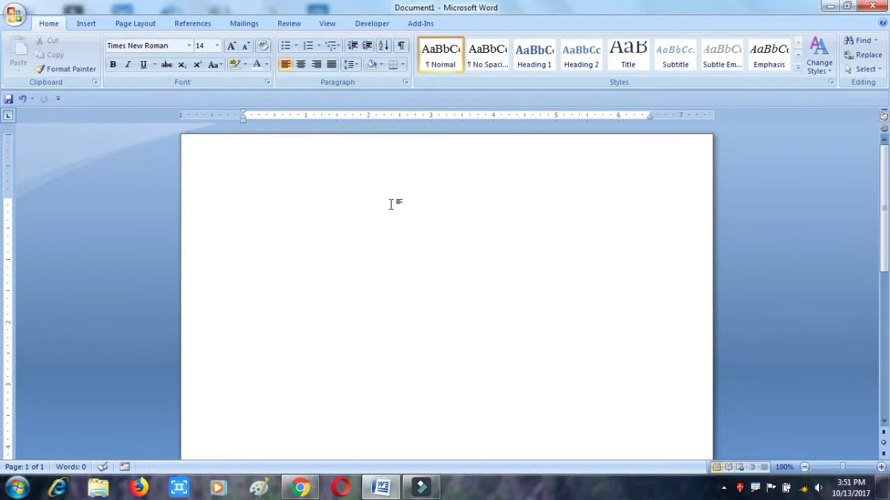
pyautogui.click(85, 25)
pyautogui.click(108, 70)
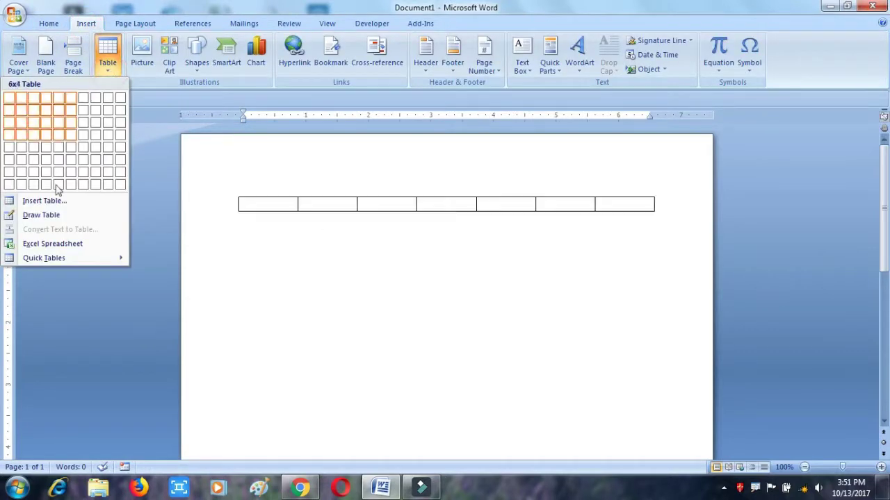
# Embed an Excel Spreadsheet and resize it to show columns A through E
pyautogui.click(52, 245)
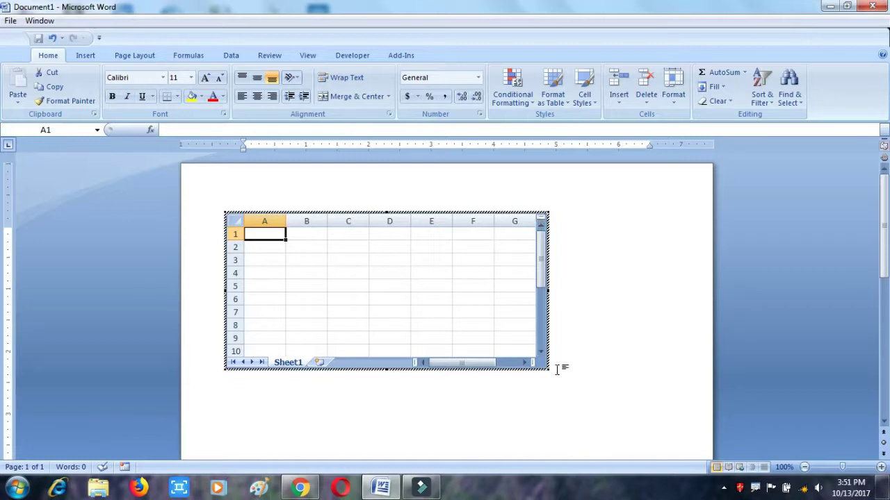
pyautogui.moveTo(544, 290); pyautogui.dragTo(425, 296)
pyautogui.click(423, 367)
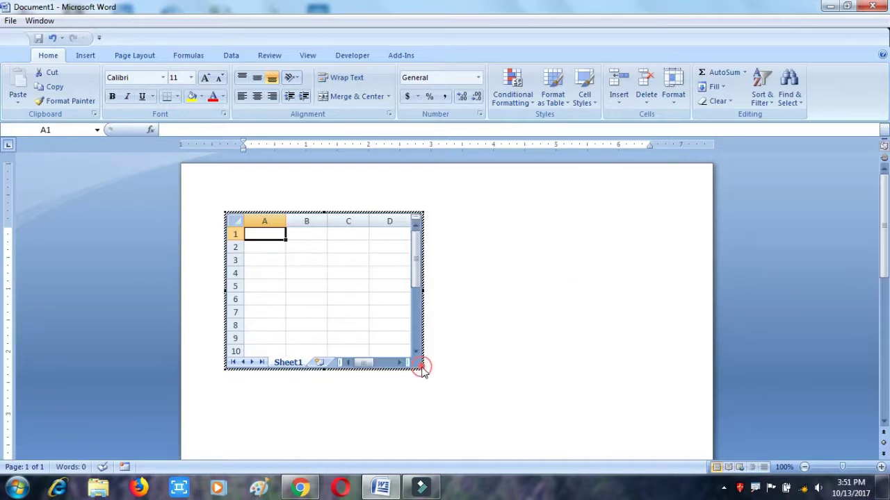
pyautogui.moveTo(423, 368); pyautogui.dragTo(464, 370)
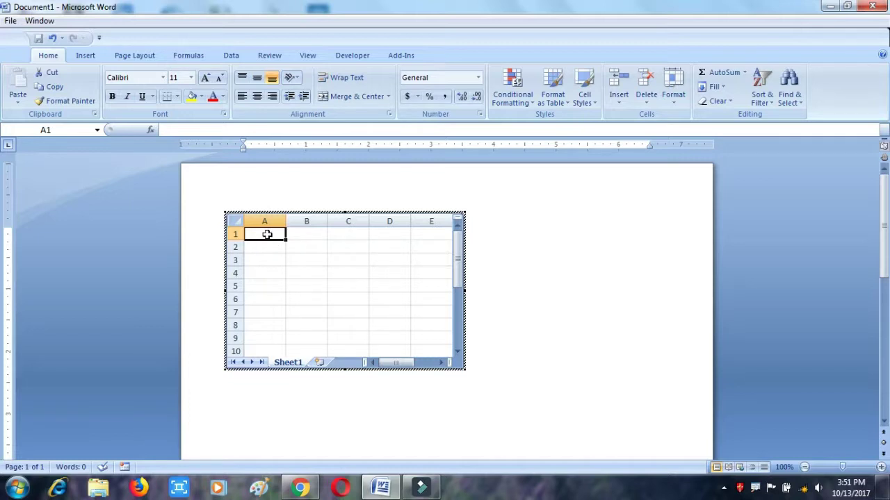
# Type the headings name, math, com, sci and total across row 2 of the sheet
pyautogui.moveTo(279, 235); pyautogui.dragTo(347, 234)
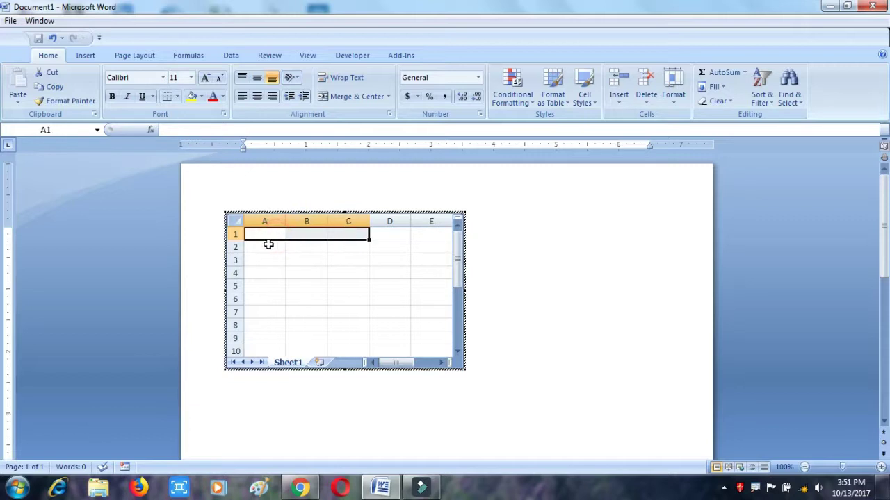
pyautogui.click(268, 246)
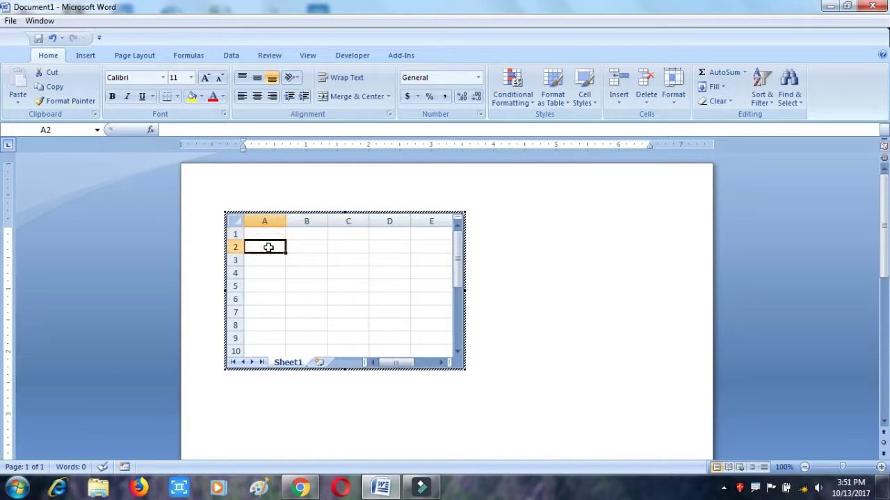
pyautogui.write('name')
pyautogui.press('Tab')
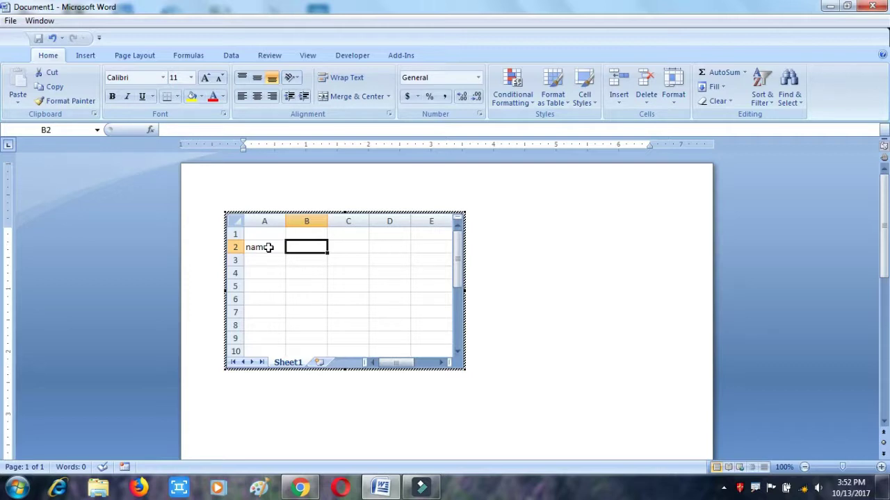
pyautogui.write('math')
pyautogui.press('Tab')
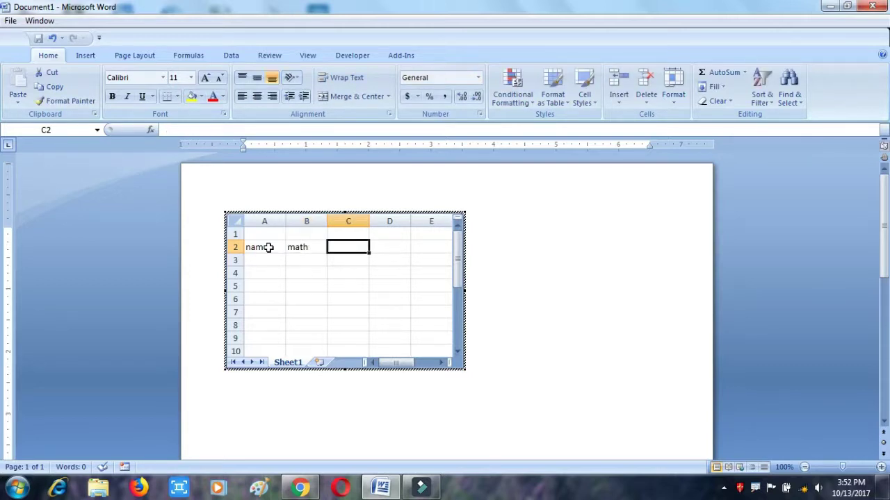
pyautogui.write('com')
pyautogui.press('Tab')
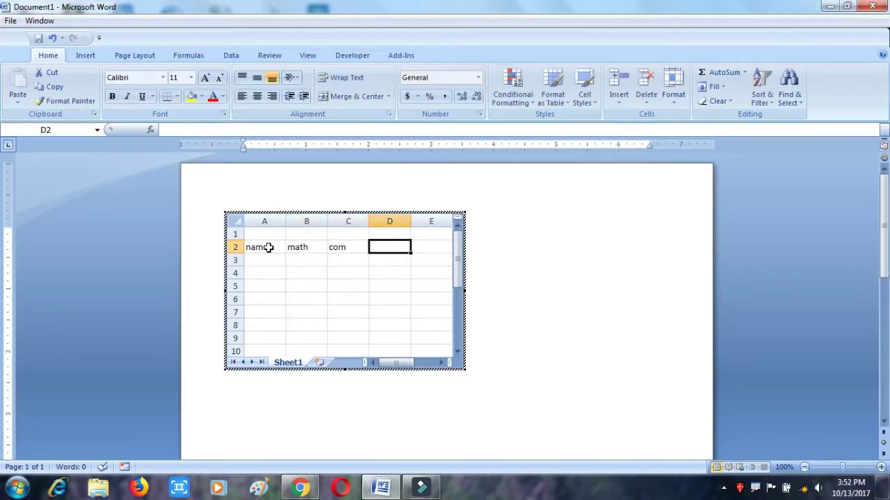
pyautogui.write('sci')
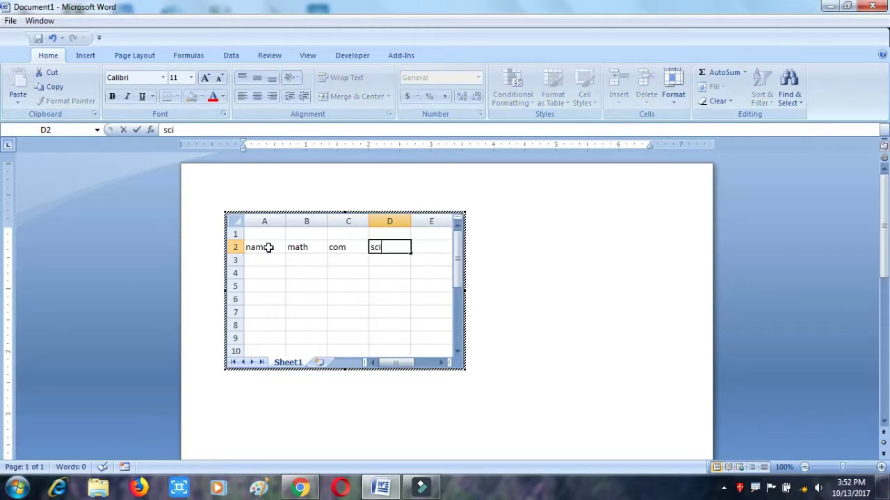
pyautogui.press('Tab')
pyautogui.write('t')
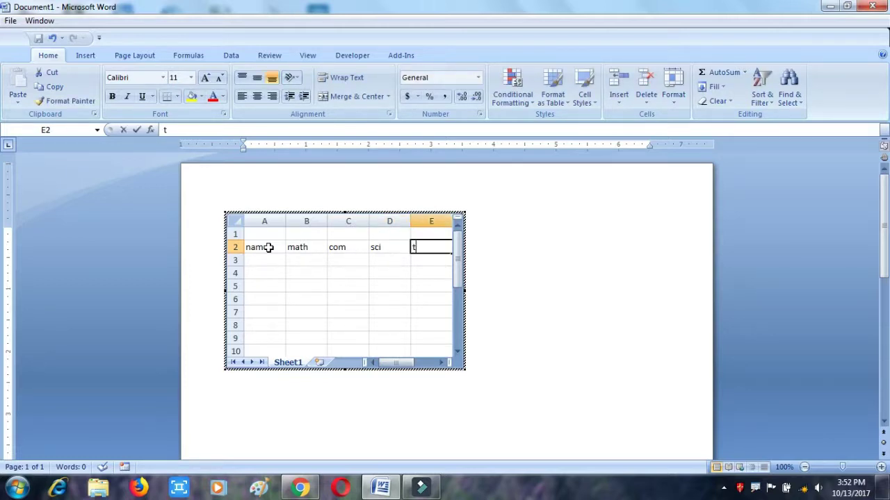
pyautogui.write('otal')
pyautogui.press('Left')
pyautogui.press('Left')
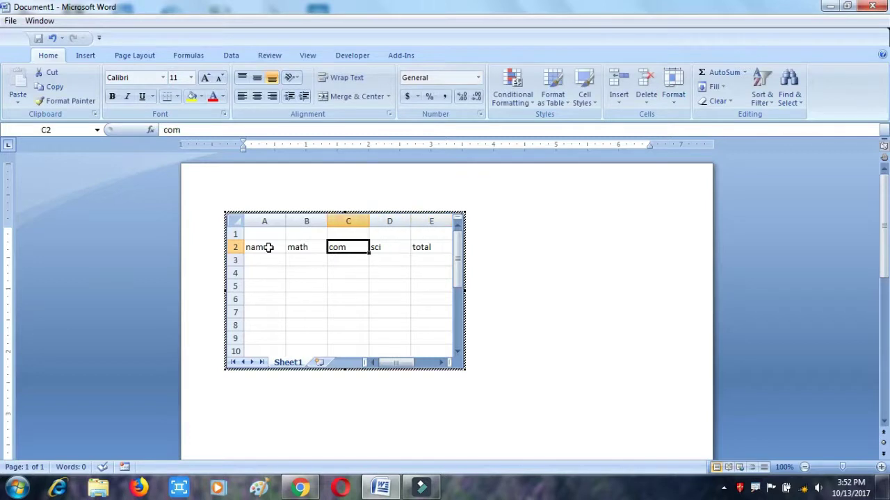
pyautogui.press('Left')
pyautogui.press('Left')
pyautogui.press('Down')
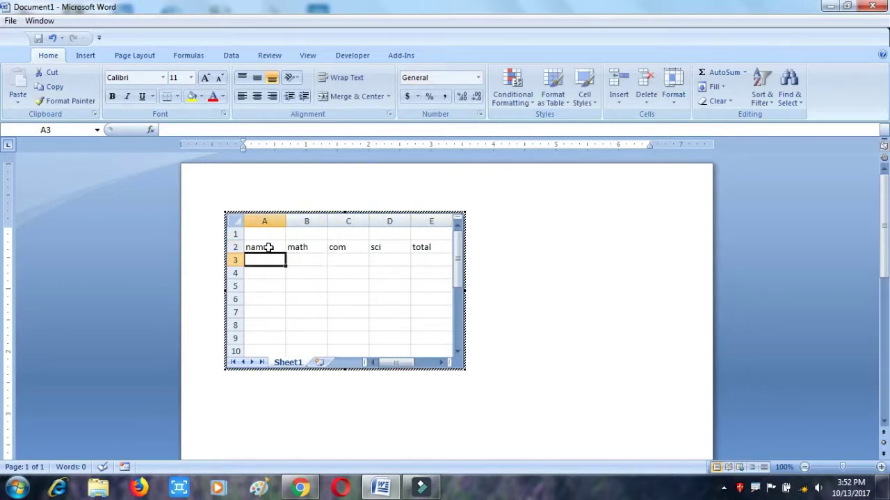
# Enter the five student names in cells A3 through A7
pyautogui.write('ranm')
pyautogui.press('Return')
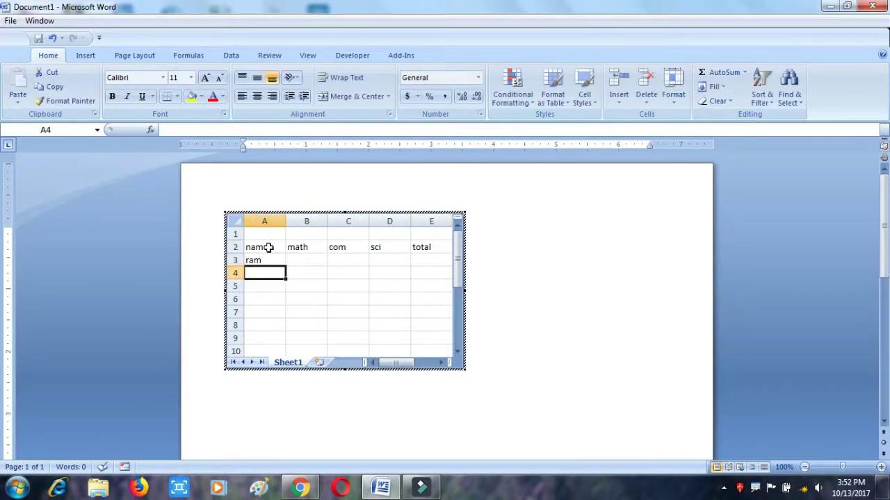
pyautogui.write('raju')
pyautogui.press('Return')
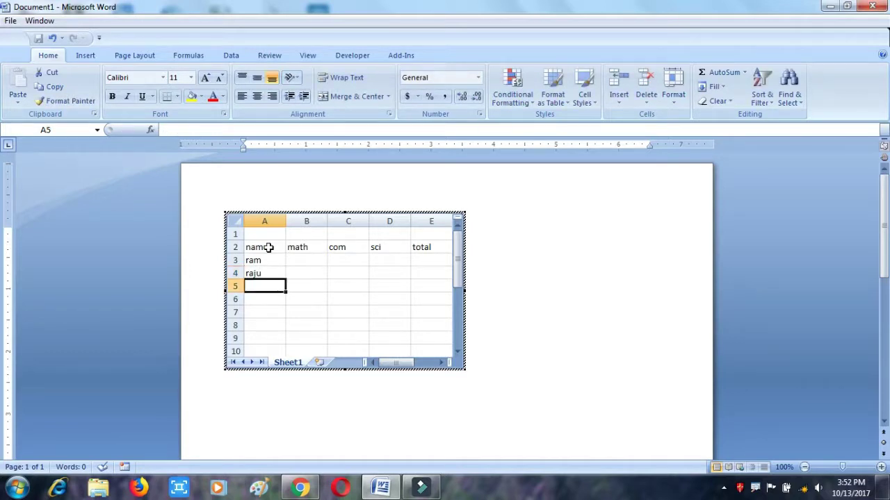
pyautogui.write('rani')
pyautogui.press('Return')
pyautogui.write('am')
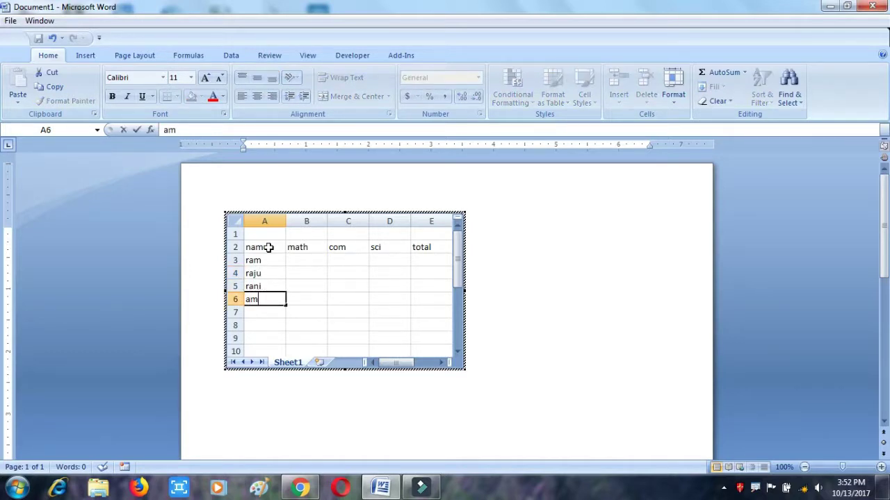
pyautogui.write('it')
pyautogui.press('Return')
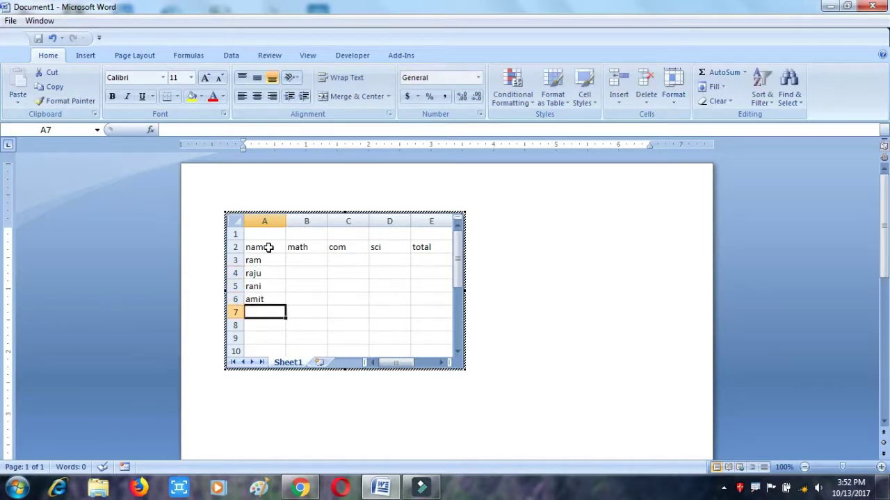
pyautogui.write('nikihil')
pyautogui.press('Return')
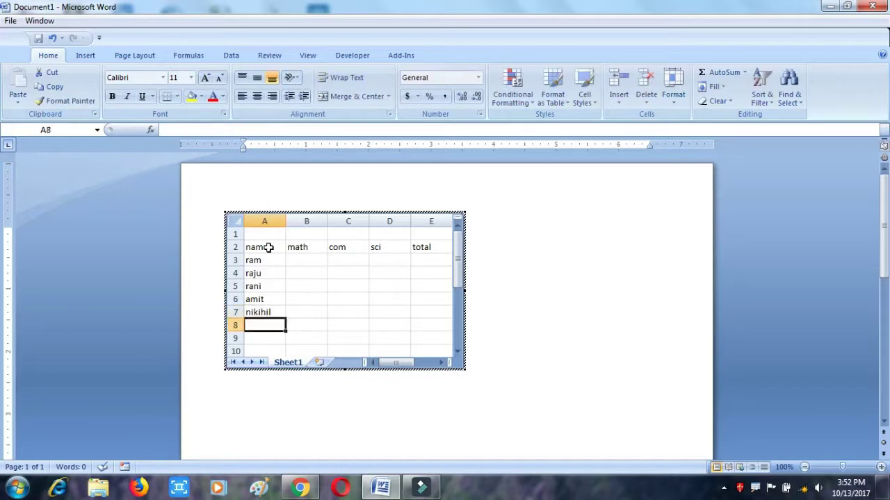
# Enter math marks 35, 34, 36, 45 and 38 in B3:B7
pyautogui.click(316, 259)
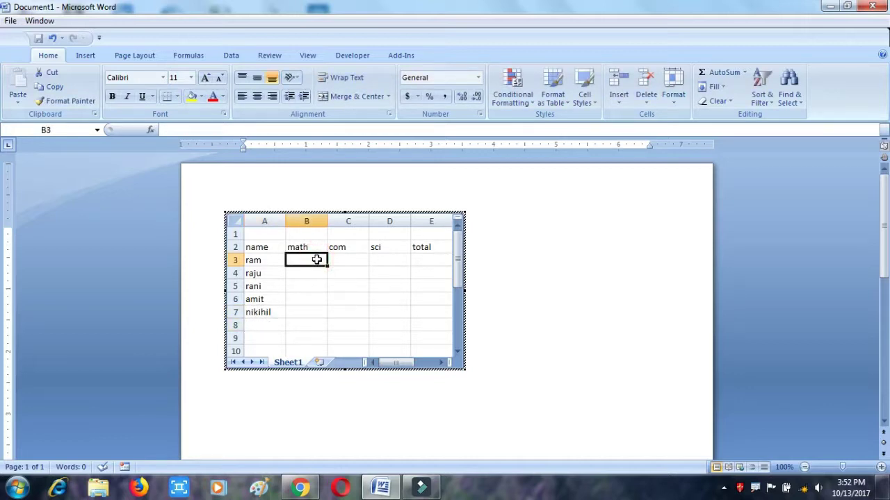
pyautogui.write('35')
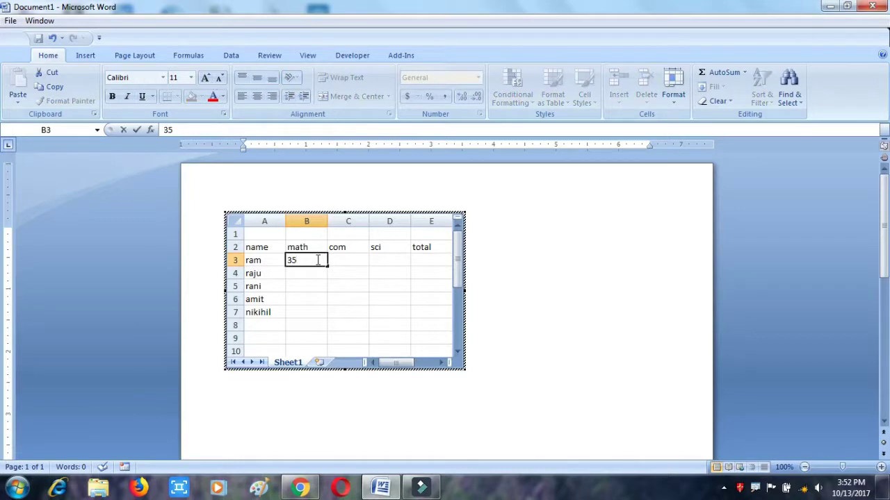
pyautogui.press('Return')
pyautogui.write('34')
pyautogui.press('Return')
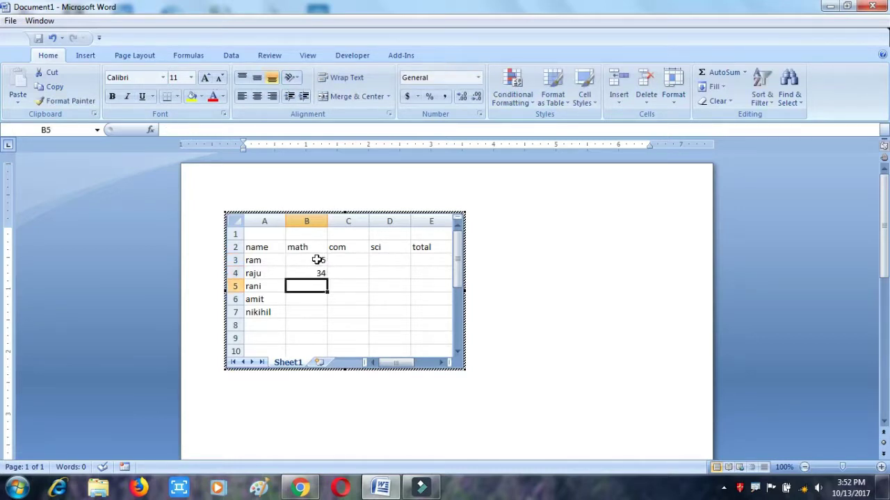
pyautogui.write('3')
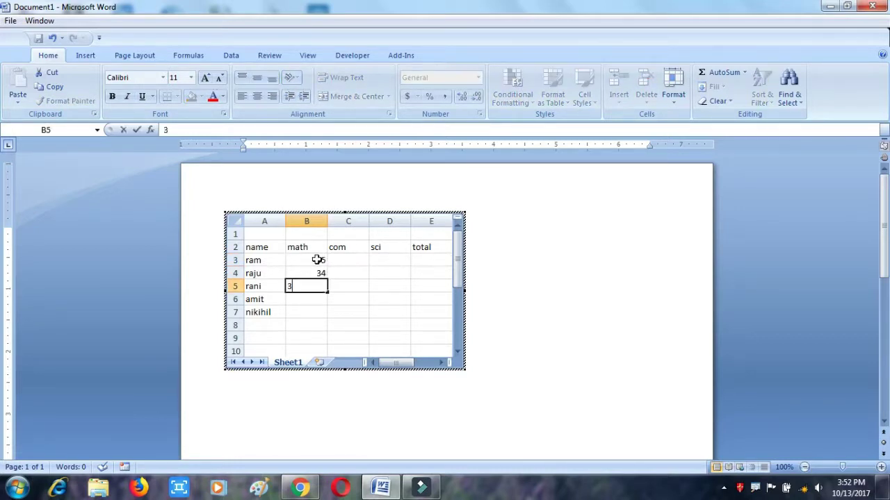
pyautogui.write('6')
pyautogui.press('Return')
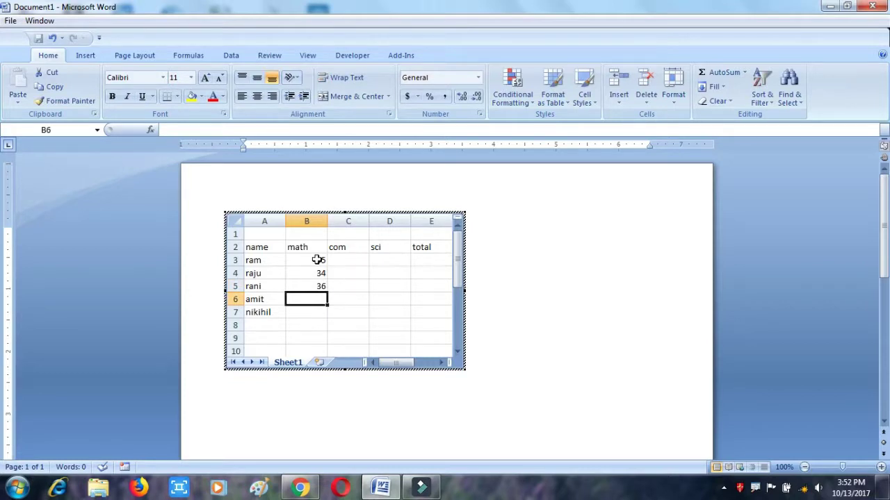
pyautogui.write('45')
pyautogui.press('Return')
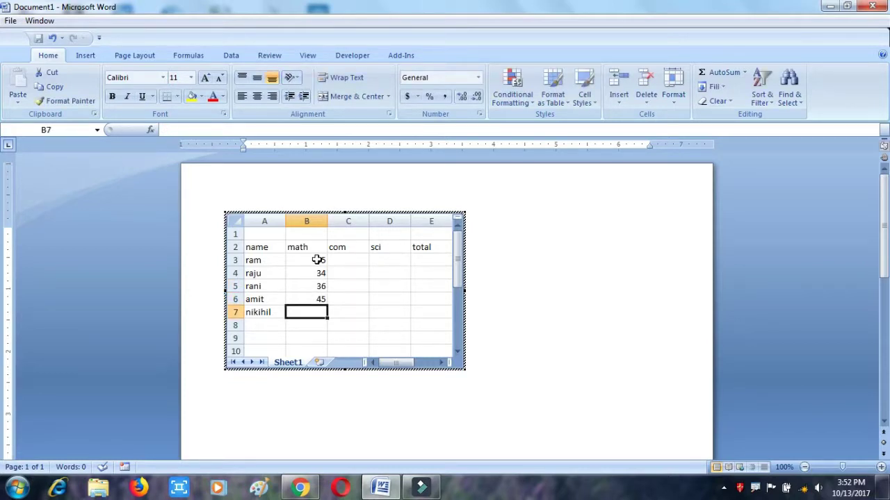
pyautogui.write('38')
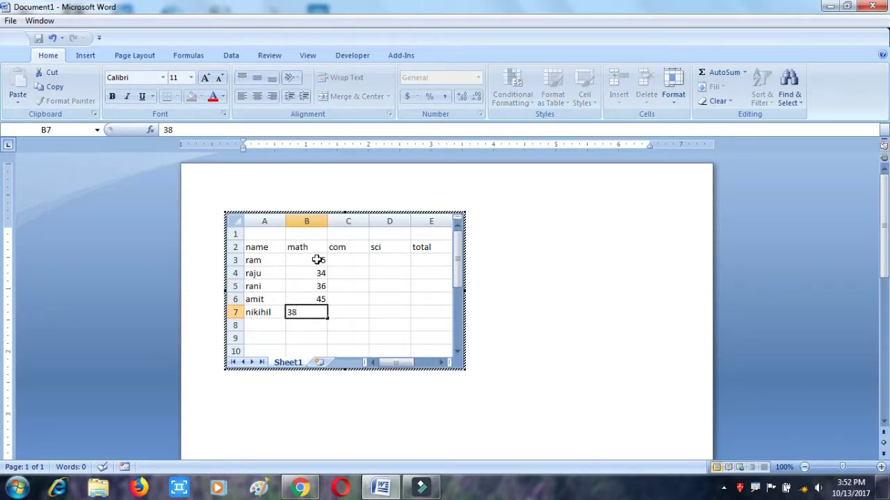
pyautogui.press('Tab')
# Enter com marks 45, 42, 43, 46 and 36 in C3:C7
pyautogui.press('Up')
pyautogui.press('Up')
pyautogui.press('Up')
pyautogui.press('Up')
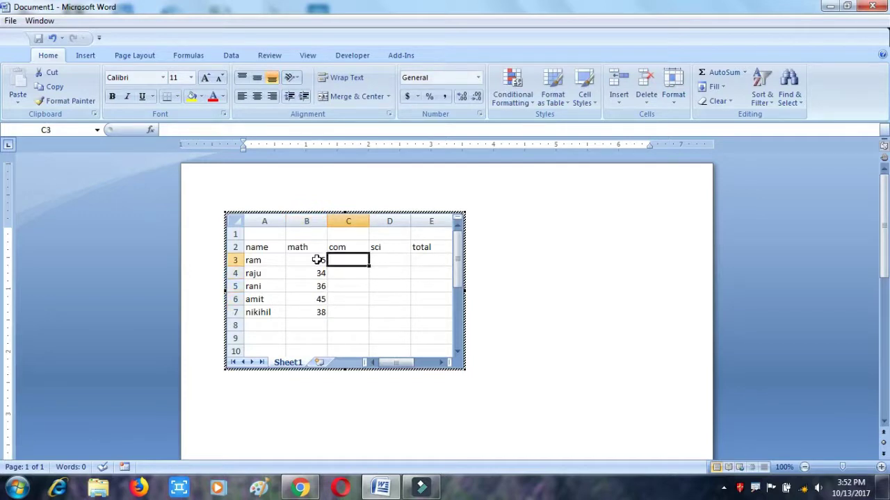
pyautogui.write('45')
pyautogui.press('Return')
pyautogui.write('42')
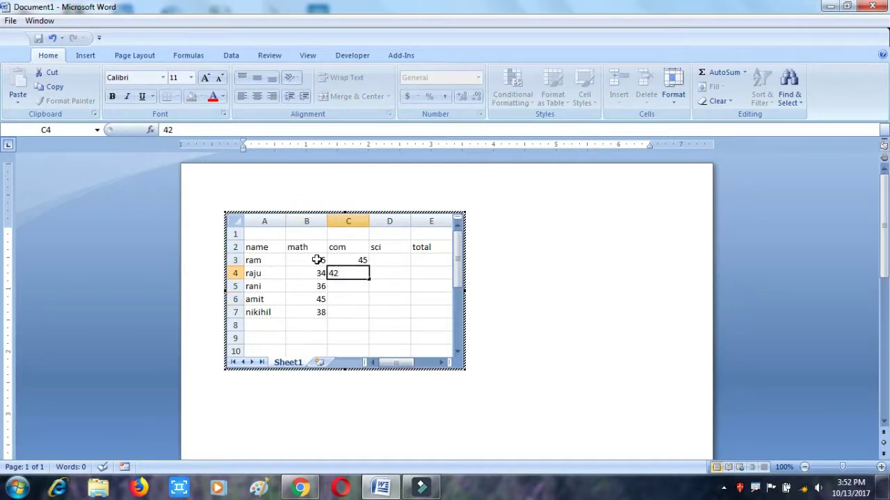
pyautogui.press('Return')
pyautogui.write('43')
pyautogui.press('Return')
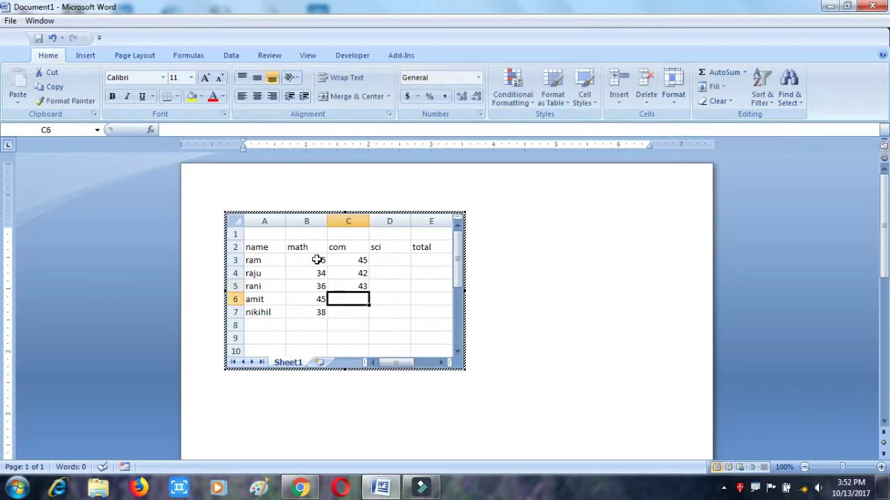
pyautogui.write('46')
pyautogui.press('Return')
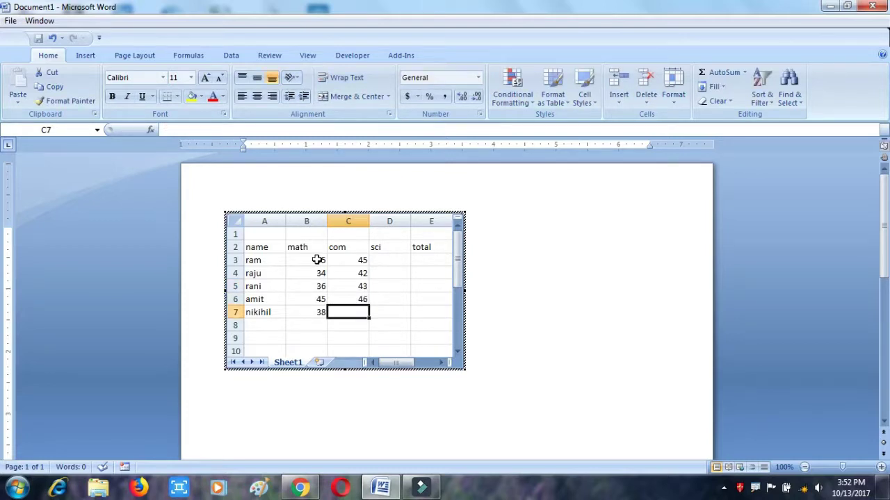
pyautogui.write('36')
pyautogui.press('Return')
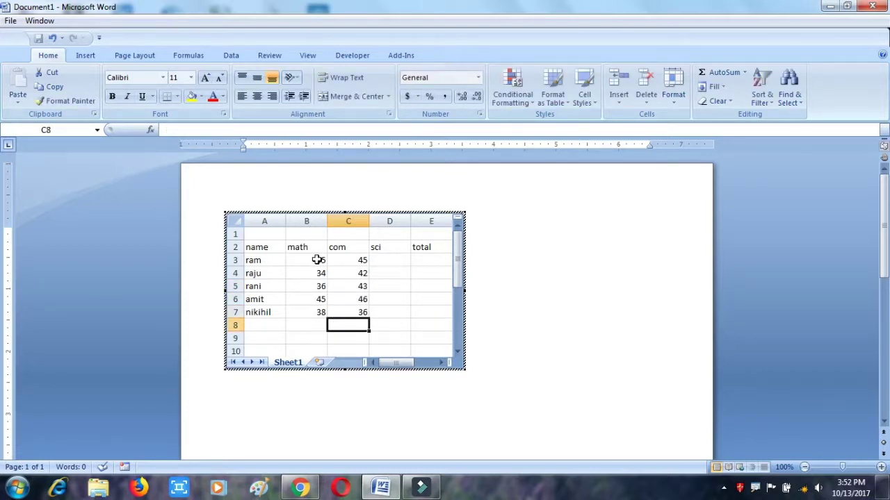
# Enter sci marks 44, 54, 34, 46 and 38 in D3:D7
pyautogui.press('Right')
pyautogui.press('Right')
pyautogui.press('Up')
pyautogui.press('Up')
pyautogui.press('Up')
pyautogui.press('Up')
pyautogui.press('Left')
pyautogui.press('Up')
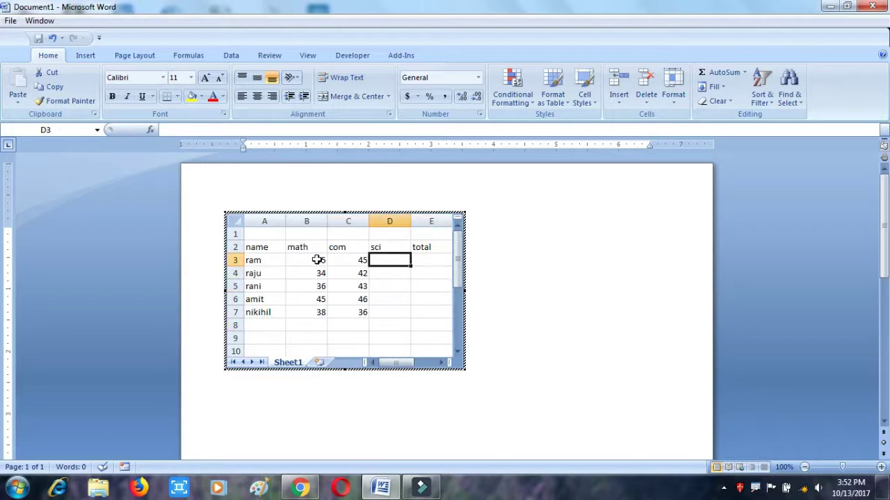
pyautogui.write('44')
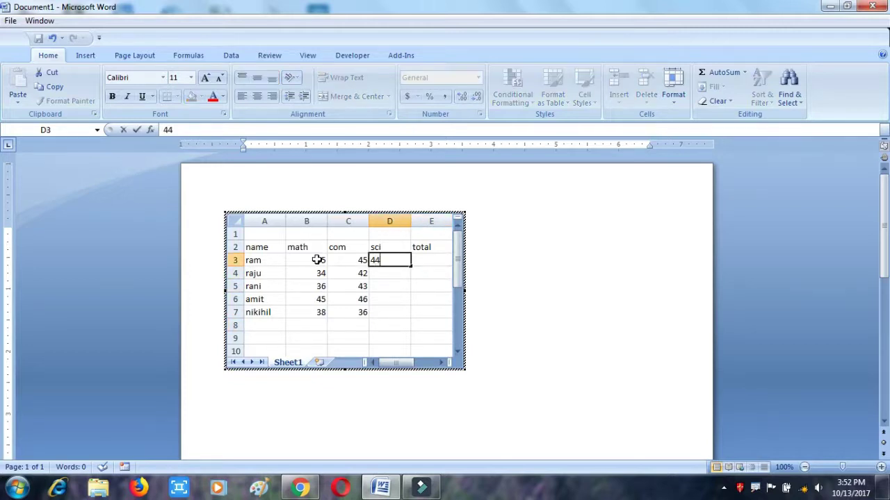
pyautogui.press('Return')
pyautogui.write('54')
pyautogui.press('Return')
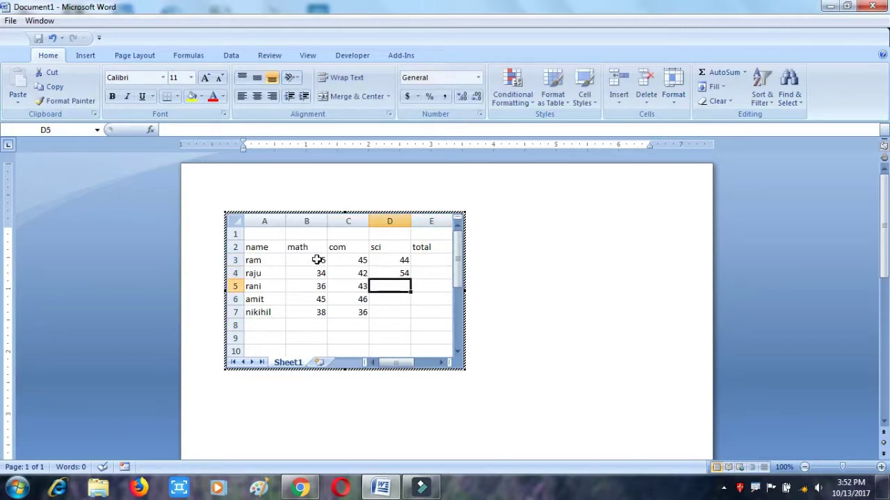
pyautogui.write('2')
pyautogui.write('3')
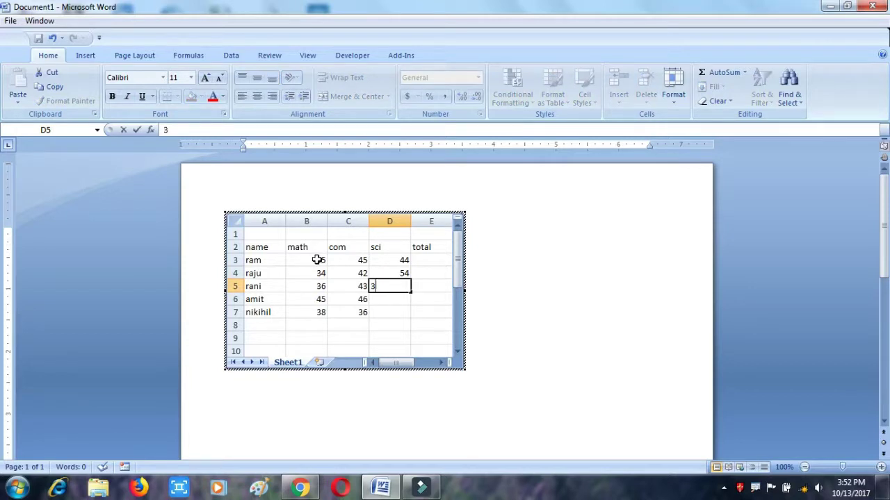
pyautogui.write('4')
pyautogui.press('Return')
pyautogui.write('4')
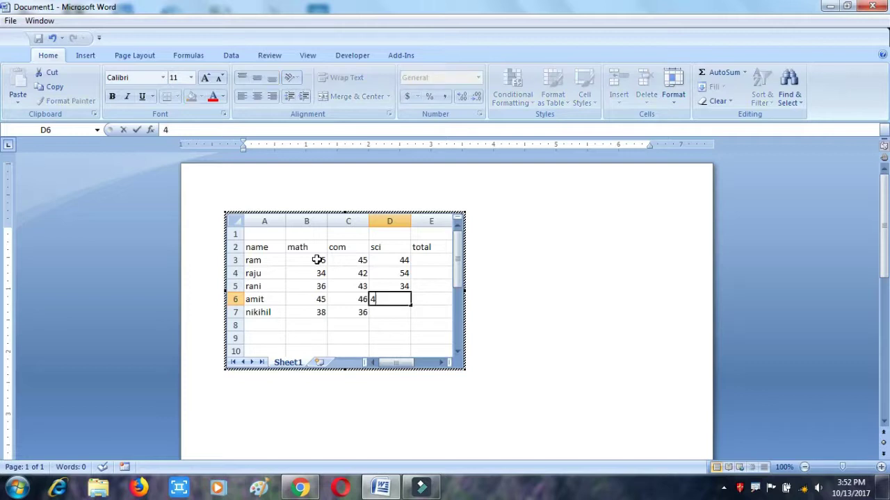
pyautogui.write('6')
pyautogui.press('Return')
pyautogui.write('3')
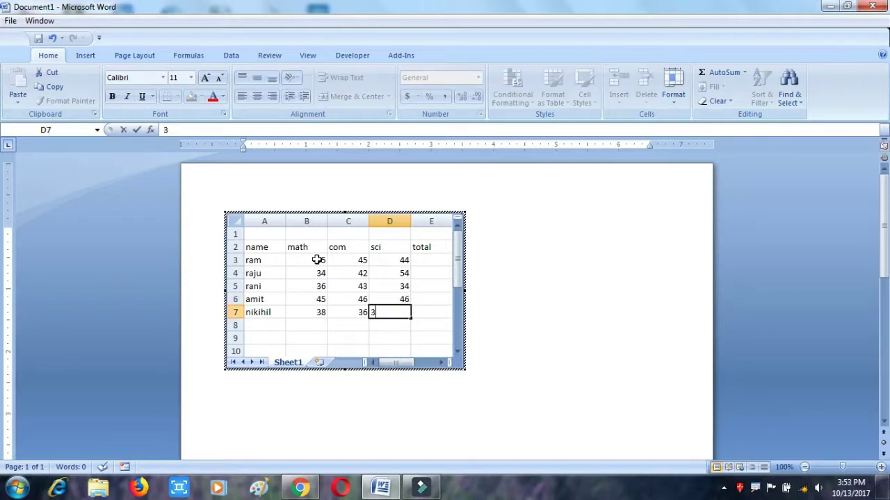
pyautogui.write('8')
pyautogui.press('Tab')
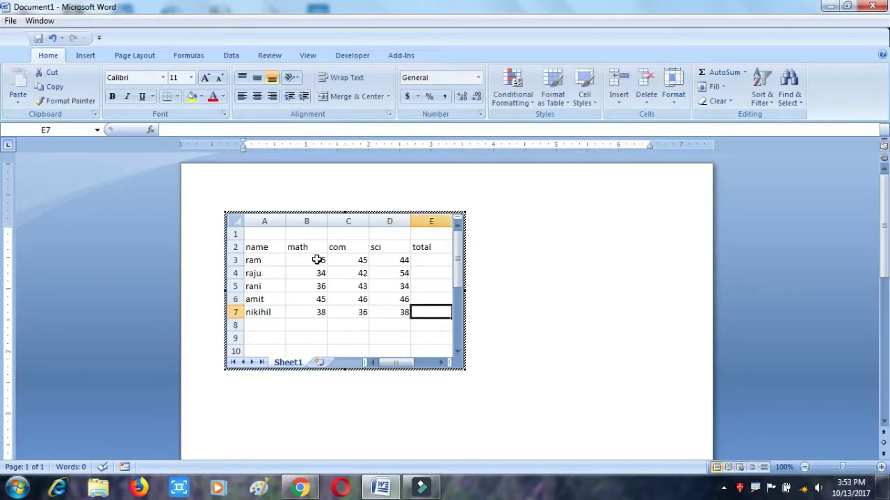
# Enter =SUM(B3:D3) in E3 with AutoSum, giving a total of 124
pyautogui.click(432, 260)
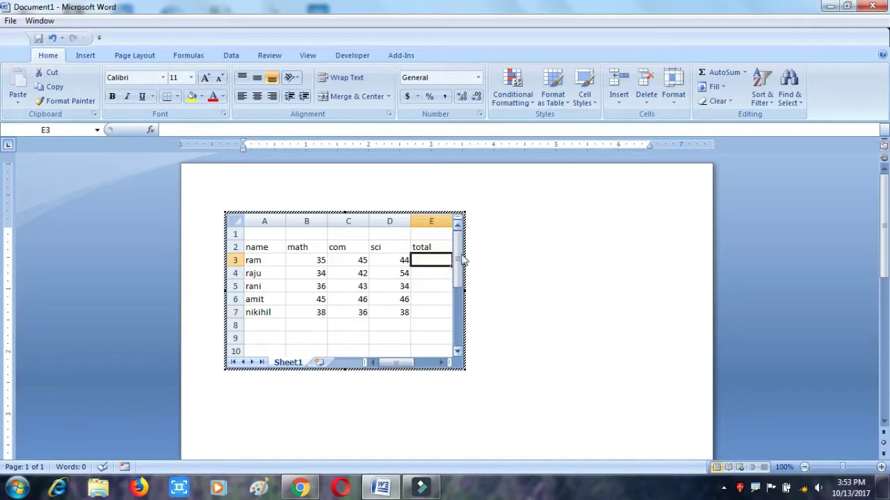
pyautogui.click(723, 78)
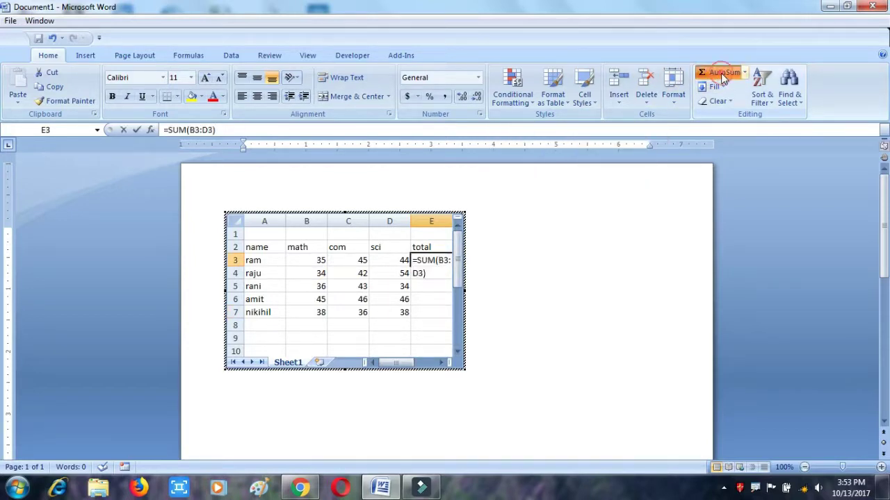
pyautogui.moveTo(294, 260); pyautogui.dragTo(405, 263)
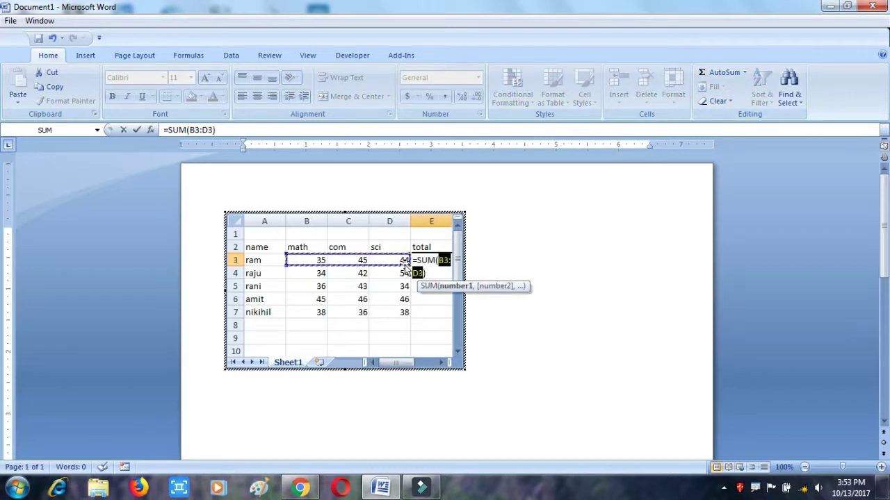
pyautogui.moveTo(306, 259); pyautogui.dragTo(376, 259)
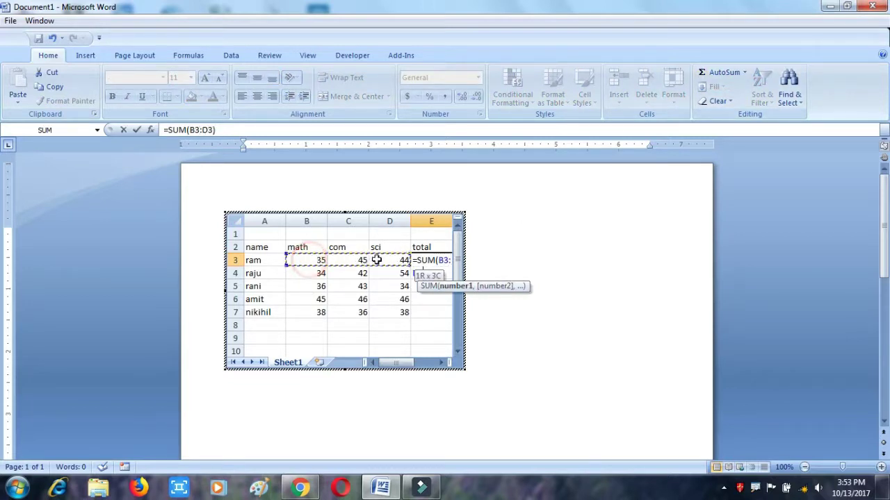
pyautogui.press('Return')
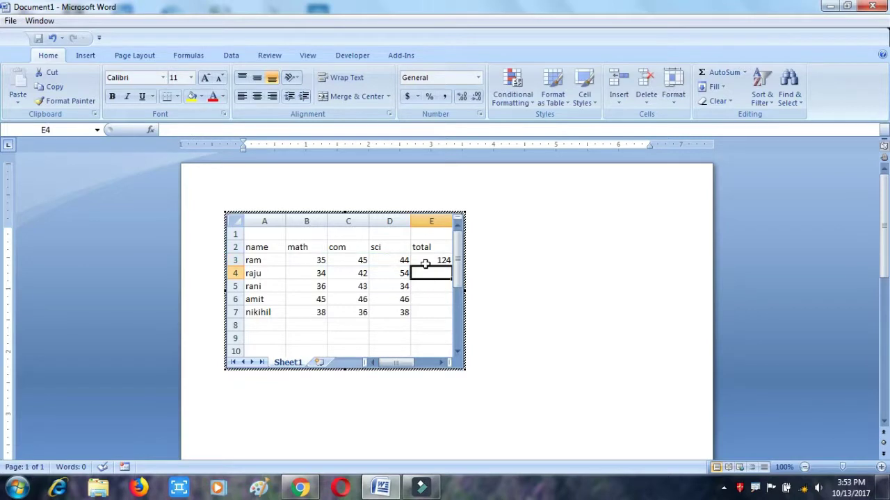
# Fill the total formula down to E7, giving 130, 113, 137 and 112
pyautogui.click(425, 263)
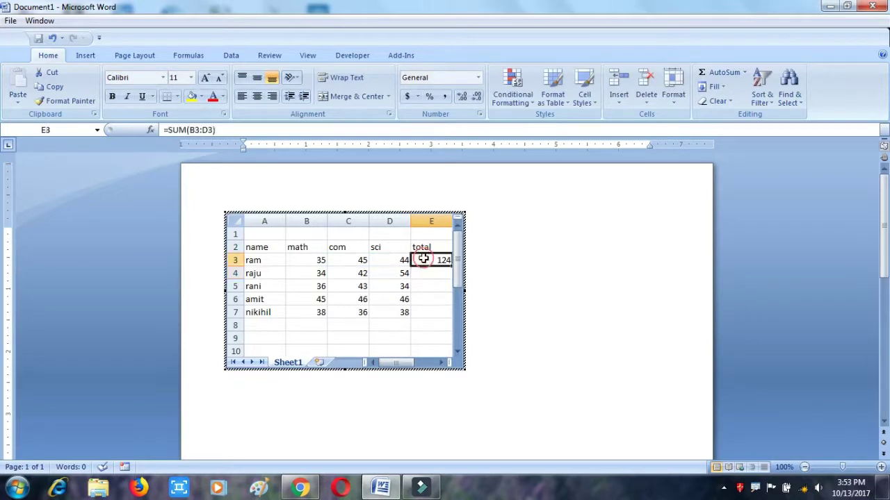
pyautogui.click(464, 291)
pyautogui.moveTo(465, 291); pyautogui.dragTo(507, 291)
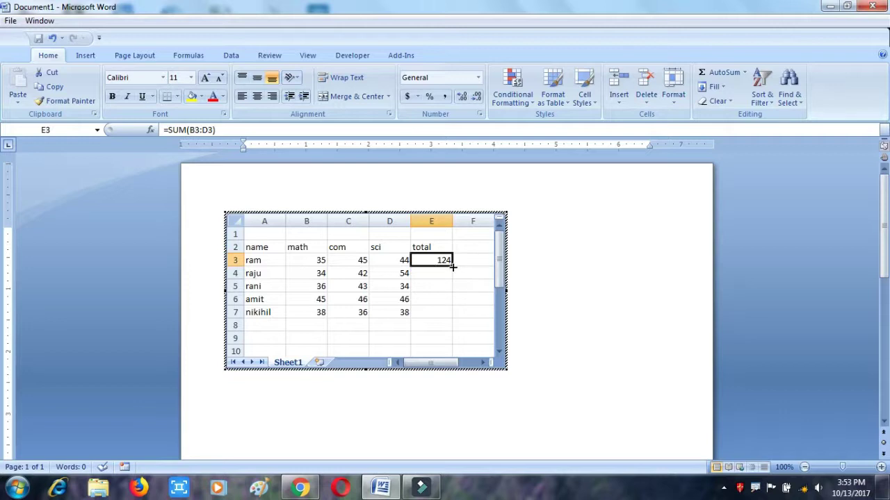
pyautogui.moveTo(452, 267); pyautogui.dragTo(452, 319)
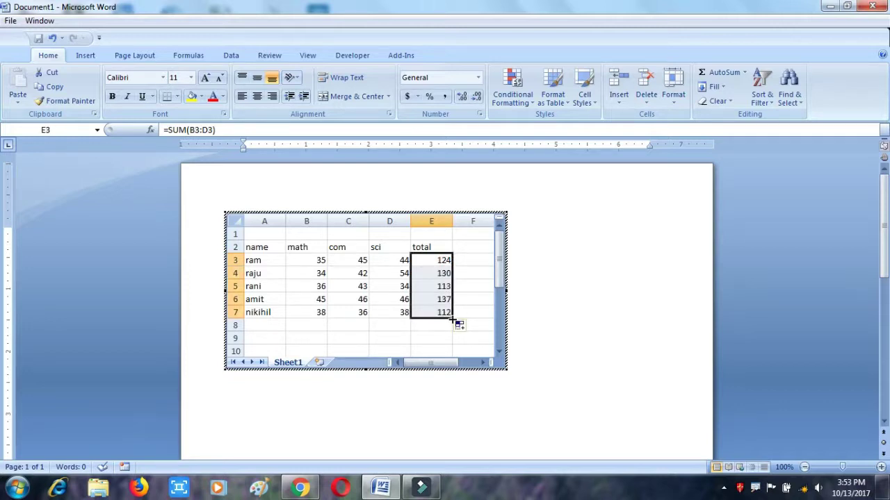
pyautogui.click(462, 294)
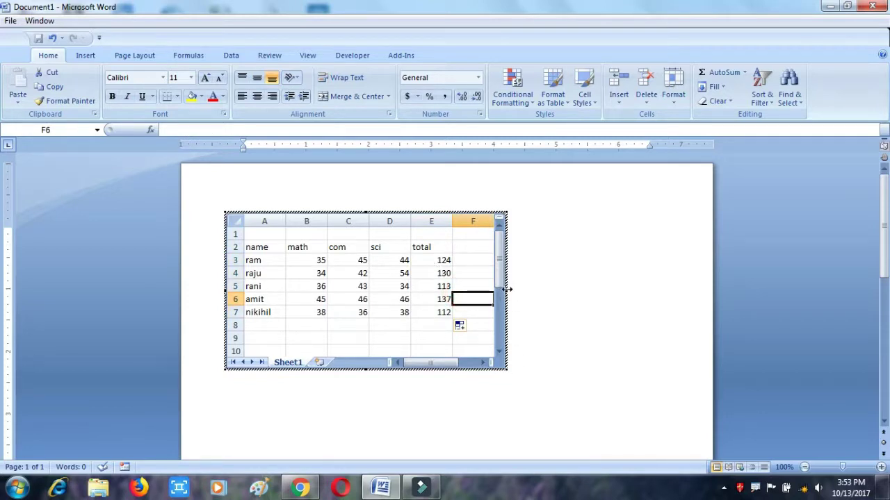
pyautogui.moveTo(507, 289)
pyautogui.mouseDown()
pyautogui.moveTo(465, 287)
pyautogui.moveTo(507, 291)
pyautogui.mouseUp()
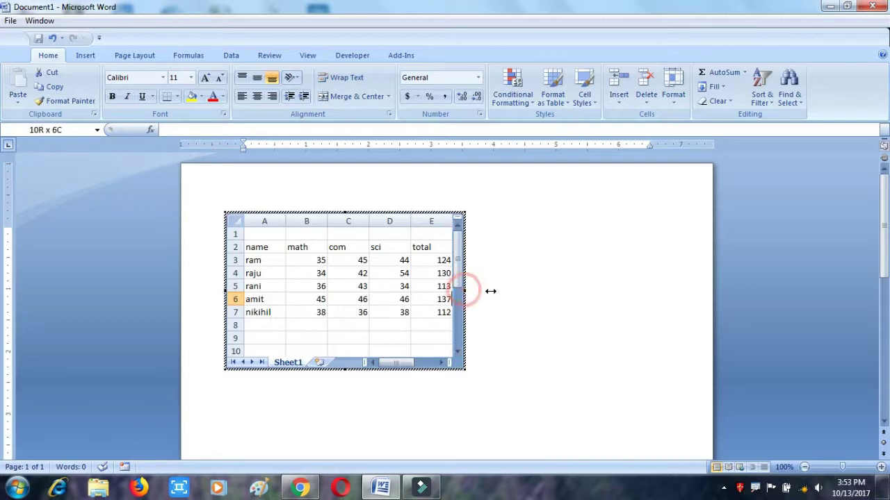
# Leave sheet editing and check the marks sheet in a zoomed Print Preview before closing it
pyautogui.click(608, 310)
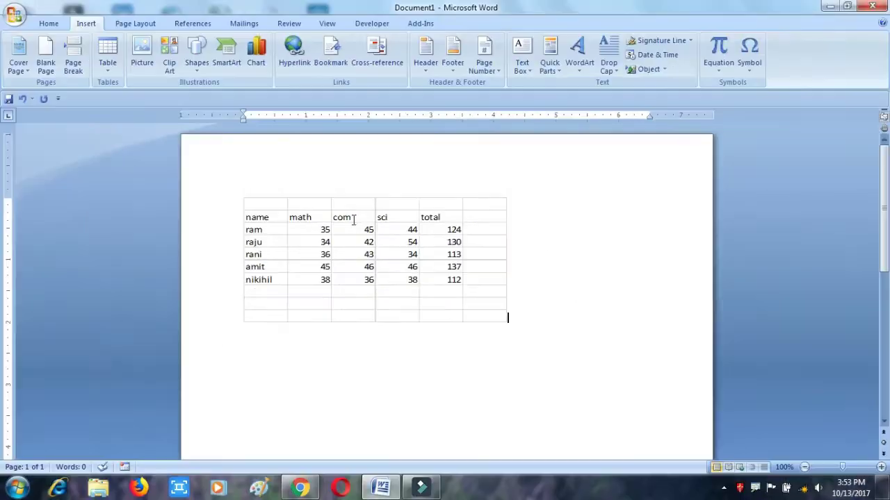
pyautogui.hotkey('ctrl', 'F2')
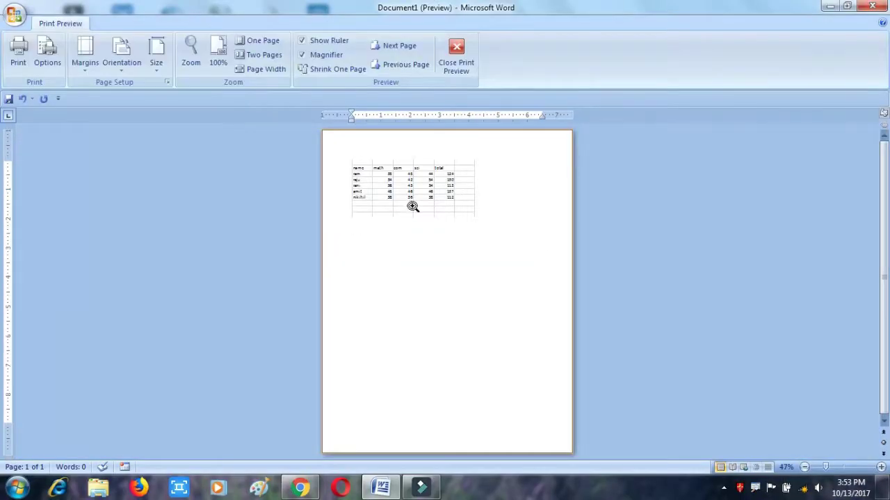
pyautogui.click(415, 191)
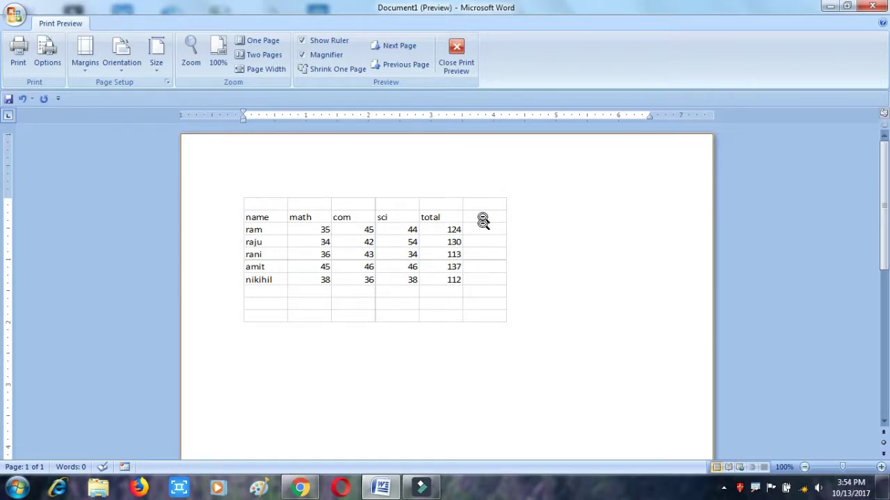
pyautogui.click(455, 60)
# Reopen the embedded mark sheet for in-place spreadsheet editing
pyautogui.click(483, 239)
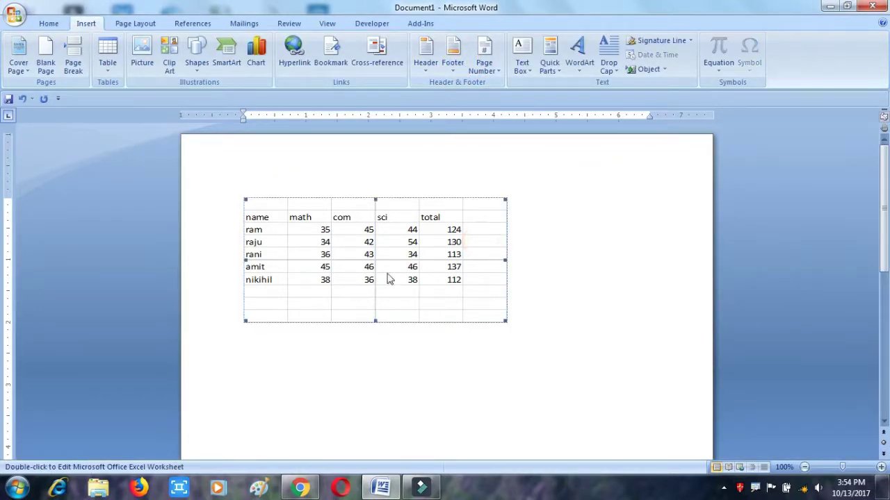
pyautogui.click(406, 236)
pyautogui.doubleClick(406, 236)
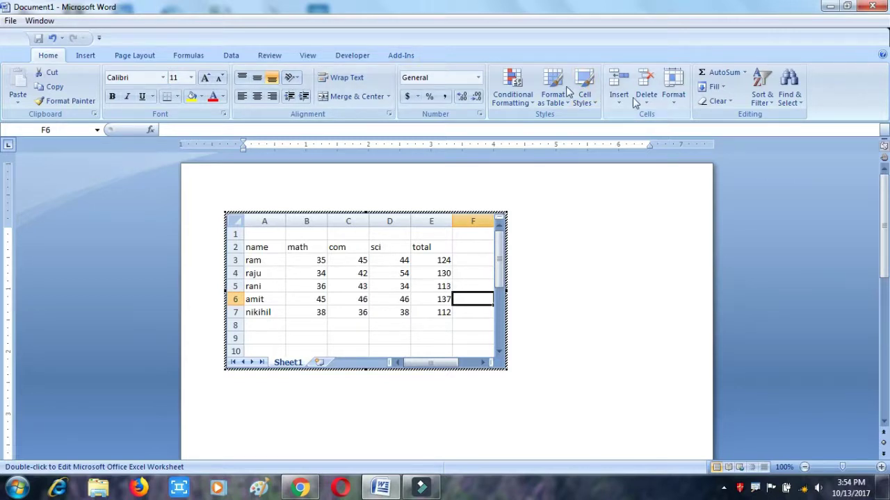
pyautogui.click(148, 60)
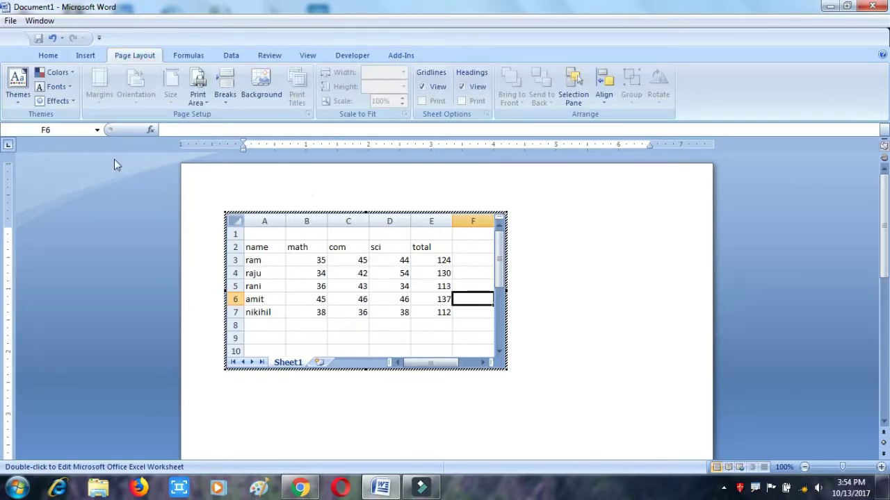
pyautogui.click(51, 54)
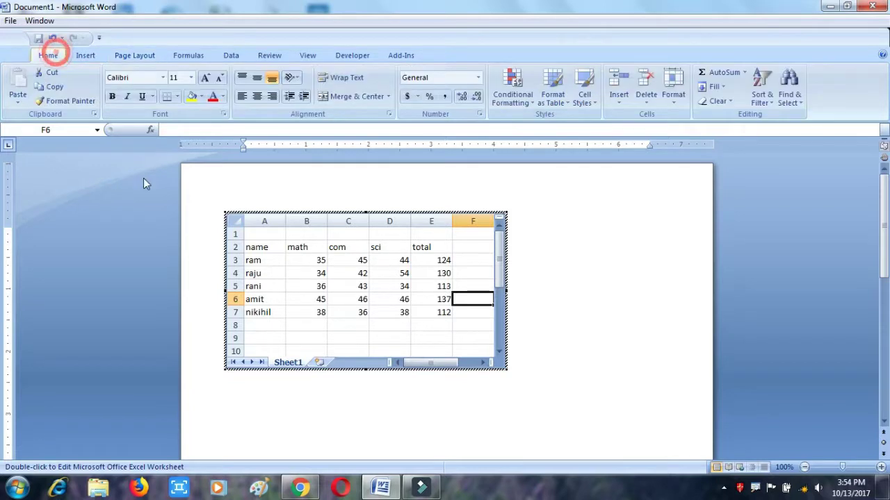
# Enter the title 'school marksheet for year 2017' in cell A1
pyautogui.click(264, 236)
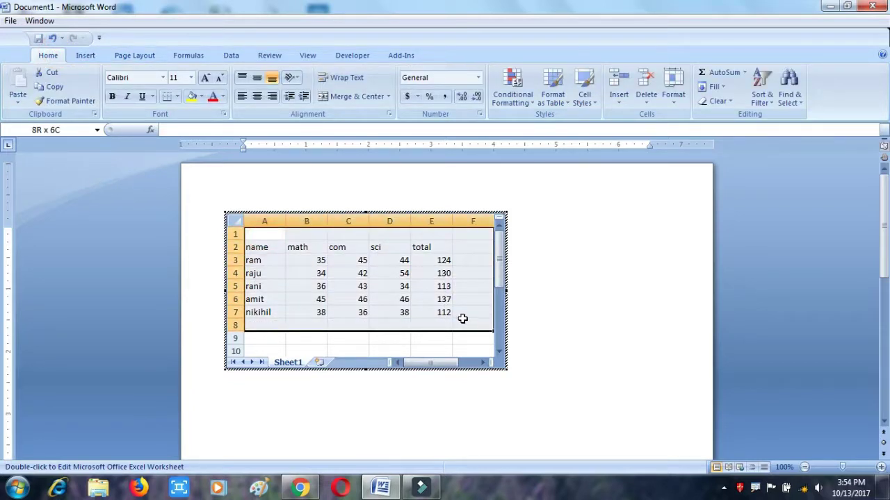
pyautogui.moveTo(287, 237); pyautogui.dragTo(431, 299)
pyautogui.moveTo(279, 236); pyautogui.dragTo(426, 236)
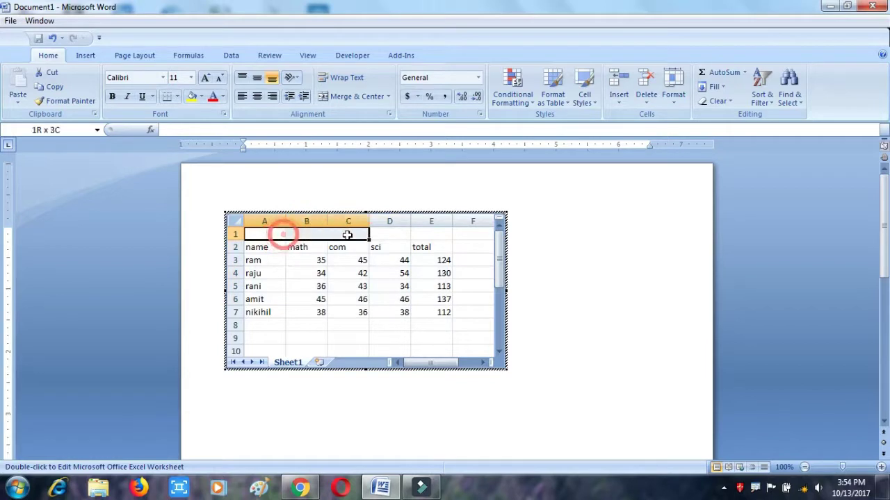
pyautogui.moveTo(264, 235); pyautogui.dragTo(431, 236)
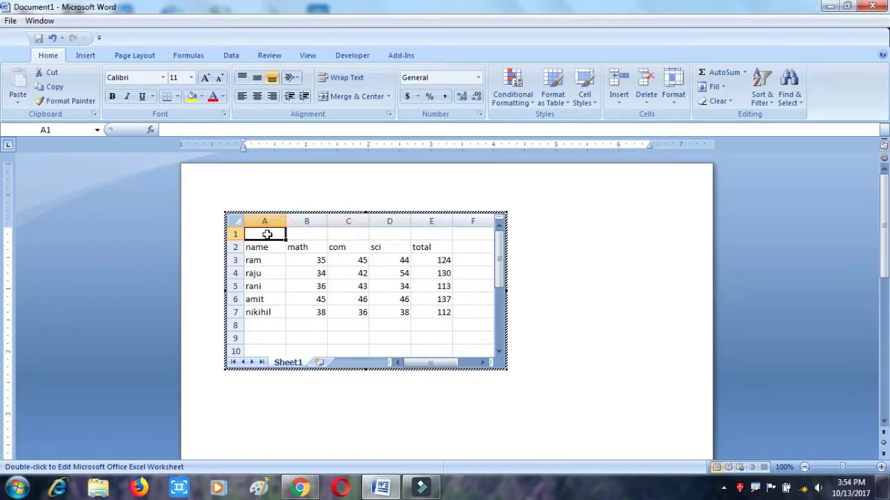
pyautogui.click(265, 235)
pyautogui.write('sch')
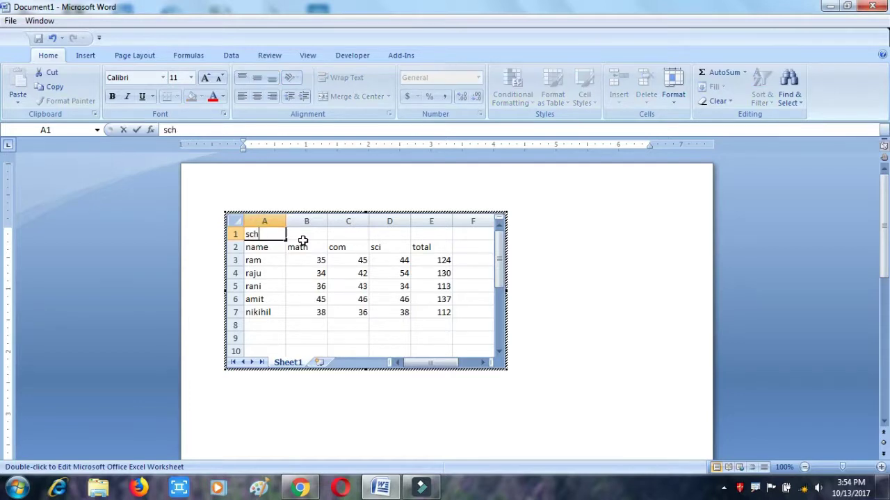
pyautogui.write('ool marshe')
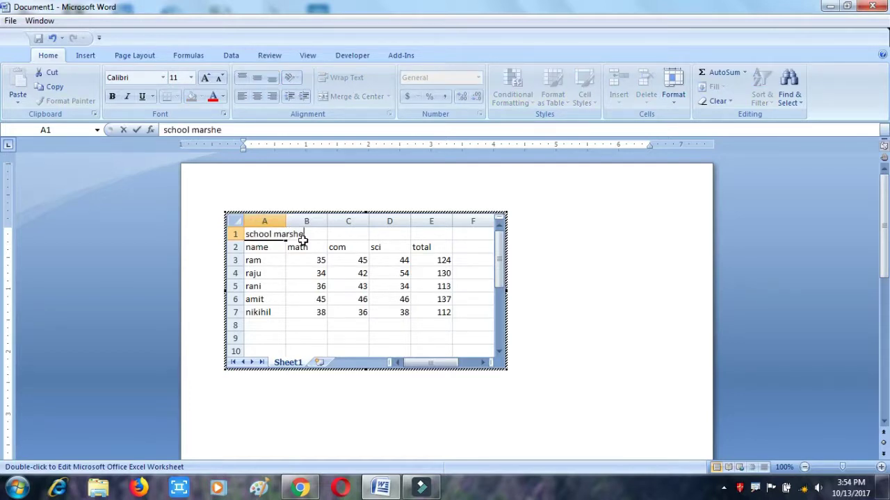
pyautogui.press('BackSpace')
pyautogui.press('BackSpace')
pyautogui.press('BackSpace')
pyautogui.write('k')
pyautogui.write('sheet for ')
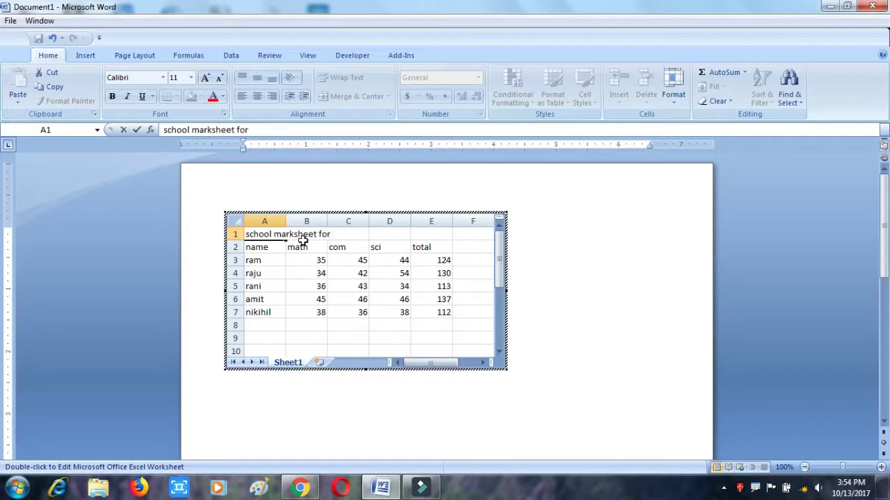
pyautogui.write('year')
pyautogui.write('2017')
pyautogui.click(299, 263)
pyautogui.click(270, 234)
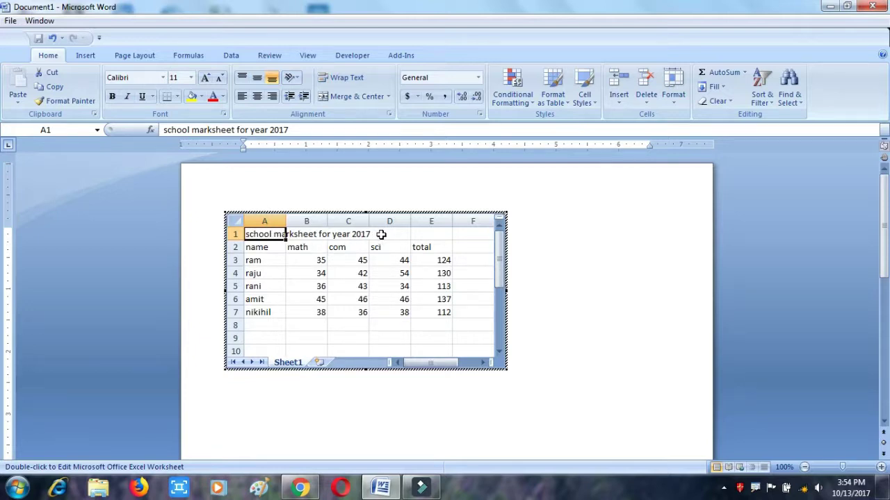
# Apply All Borders to A1:F7 of the mark sheet and return to the document
pyautogui.moveTo(255, 235)
pyautogui.mouseDown()
pyautogui.moveTo(456, 283)
pyautogui.moveTo(473, 313)
pyautogui.mouseUp()
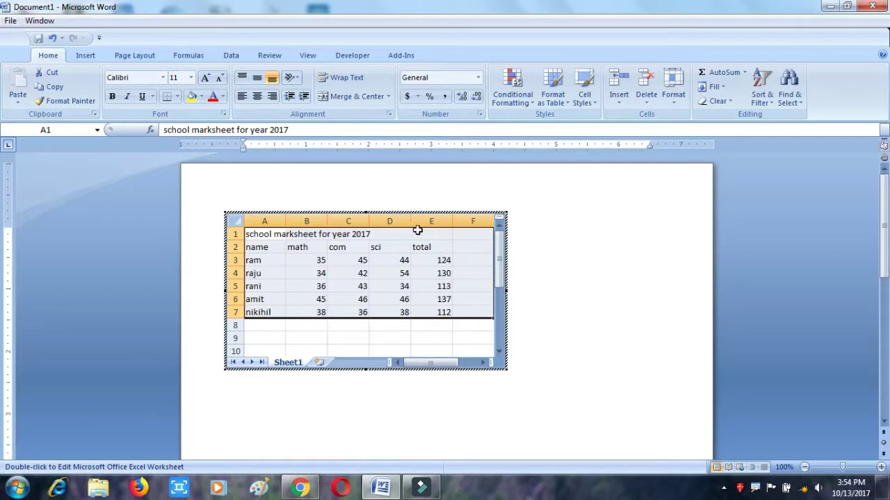
pyautogui.click(89, 57)
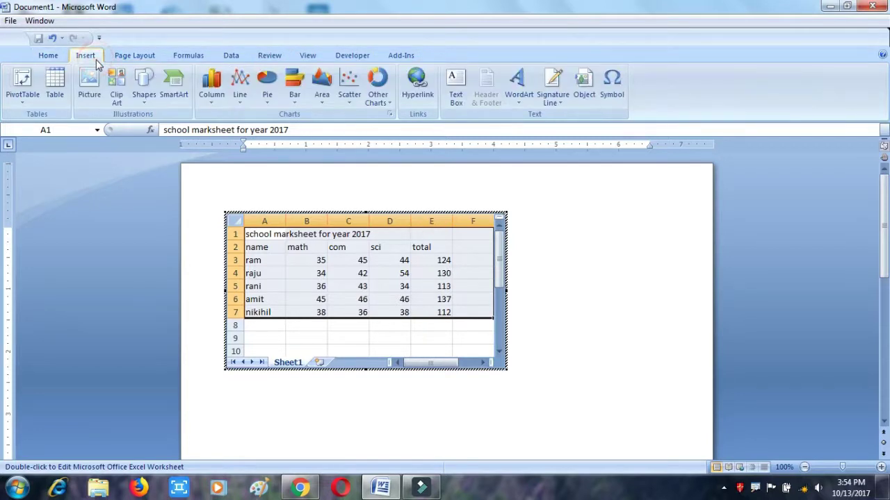
pyautogui.click(48, 57)
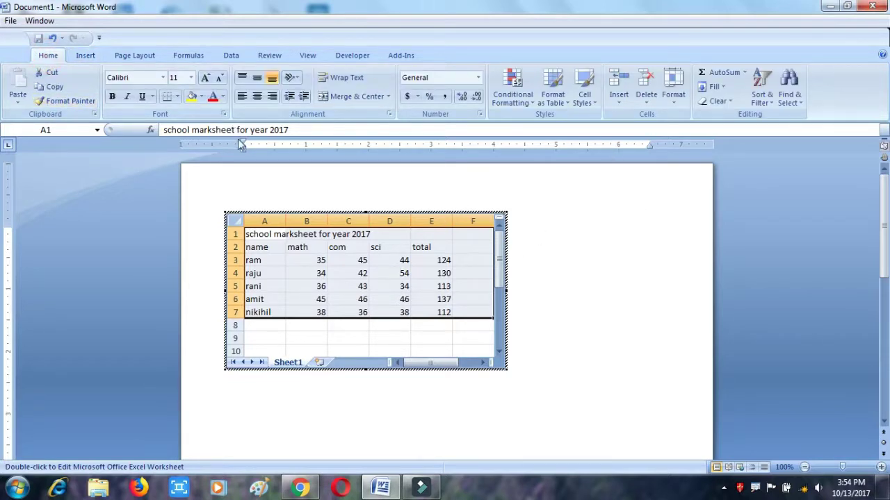
pyautogui.click(177, 99)
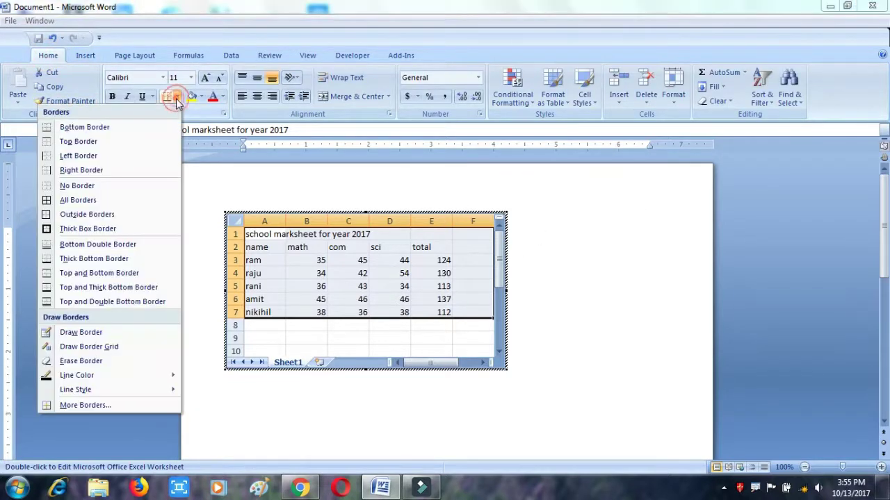
pyautogui.click(73, 201)
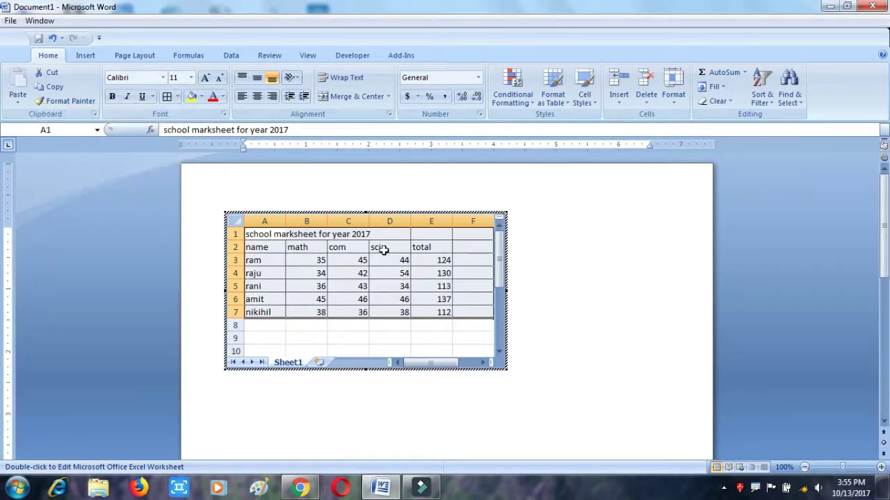
pyautogui.click(584, 358)
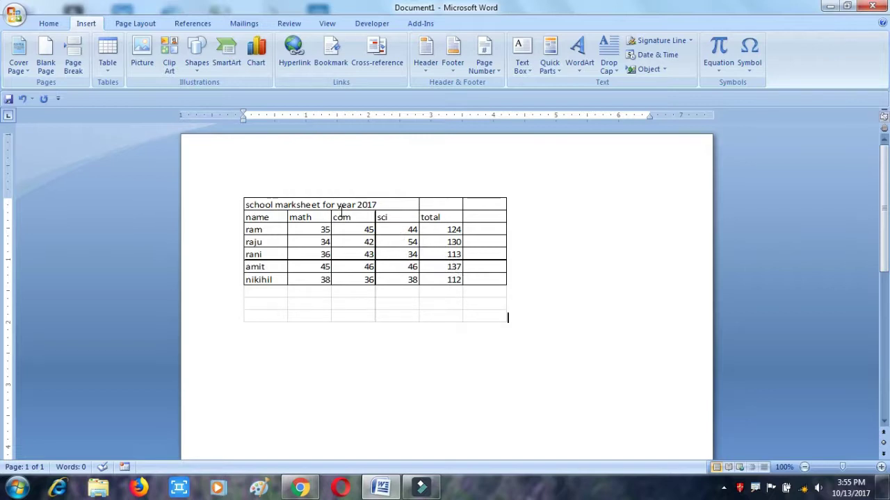
pyautogui.click(295, 206)
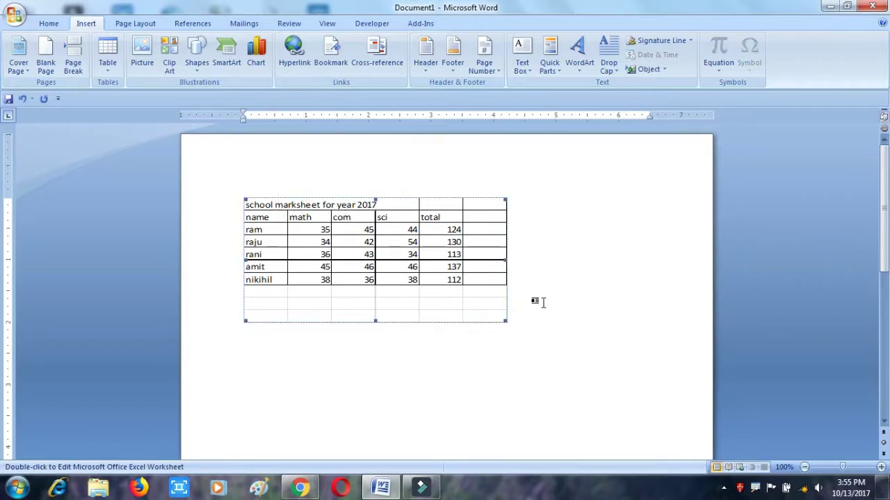
pyautogui.click(544, 302)
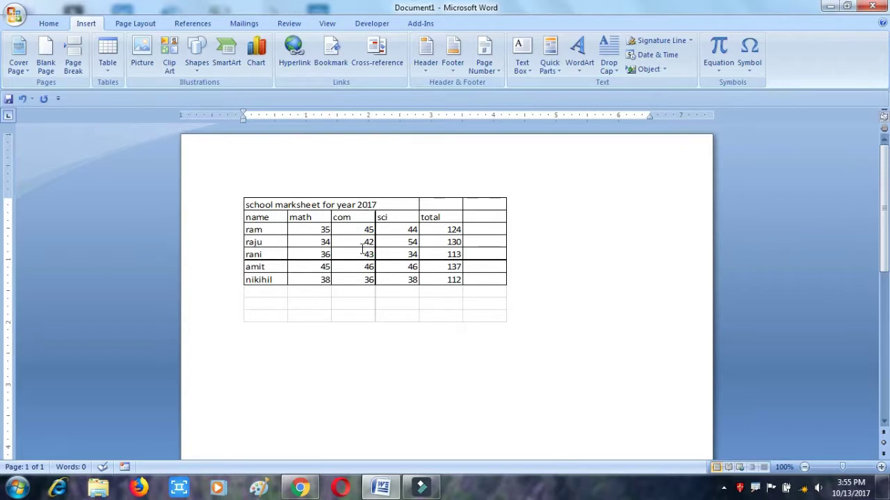
pyautogui.hotkey('ctrl', 'F2')
pyautogui.click(359, 276)
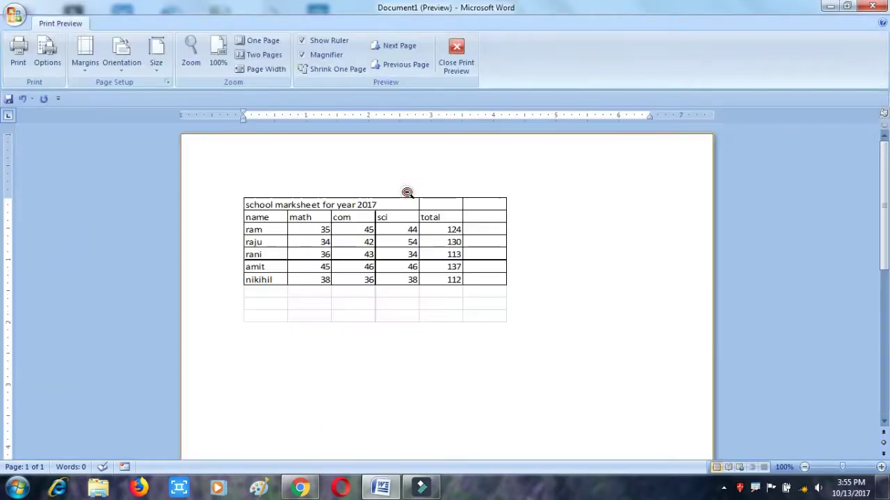
pyautogui.click(397, 221)
pyautogui.click(396, 221)
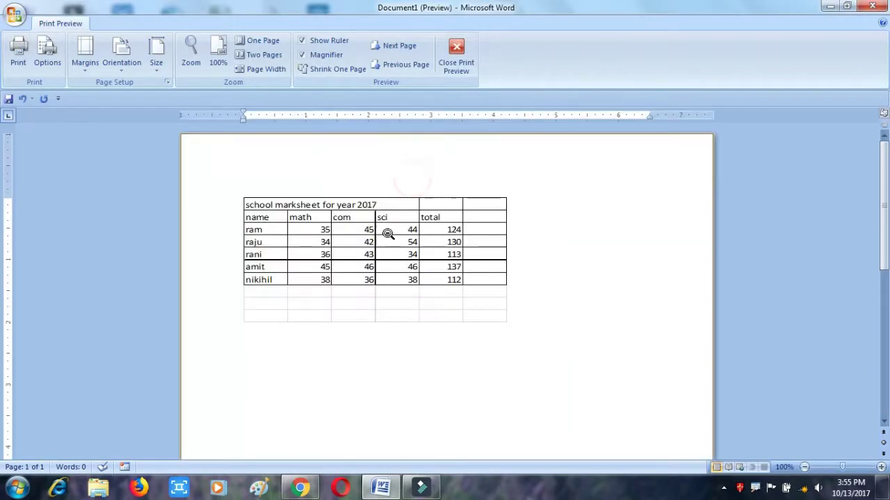
pyautogui.click(456, 63)
# Merge and centre the title across A1:E1 in the embedded sheet
pyautogui.doubleClick(397, 253)
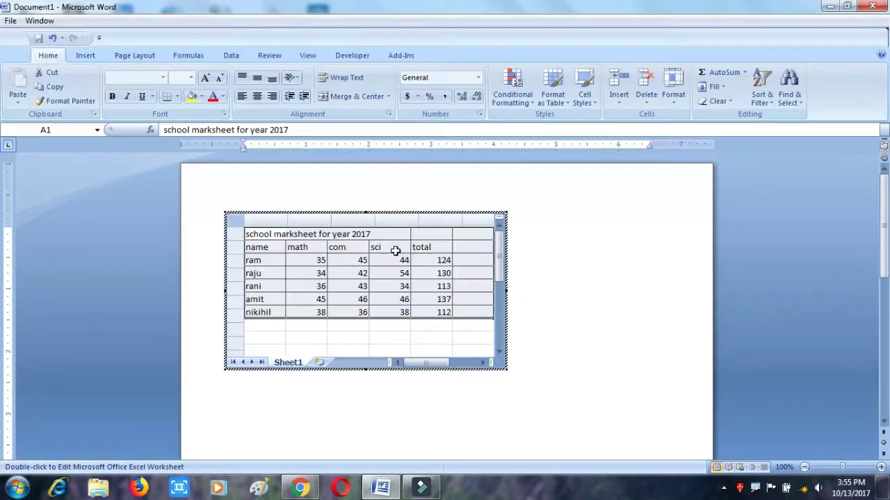
pyautogui.click(277, 273)
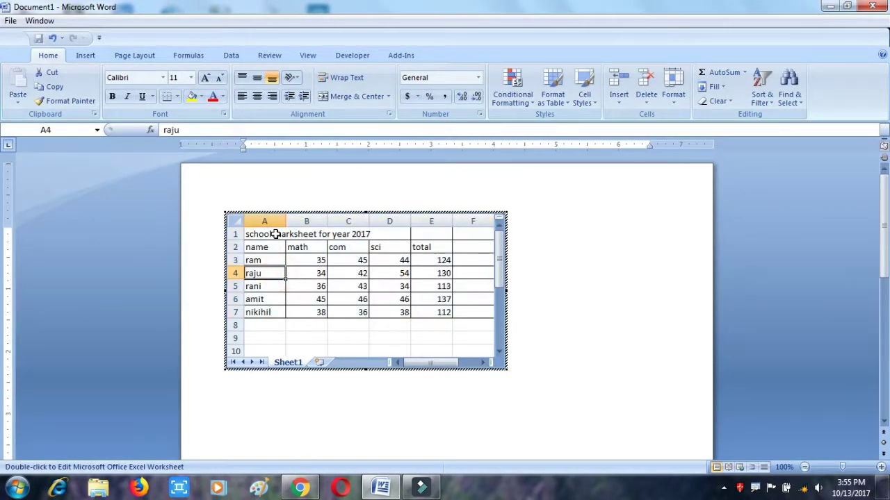
pyautogui.moveTo(271, 234); pyautogui.dragTo(394, 234)
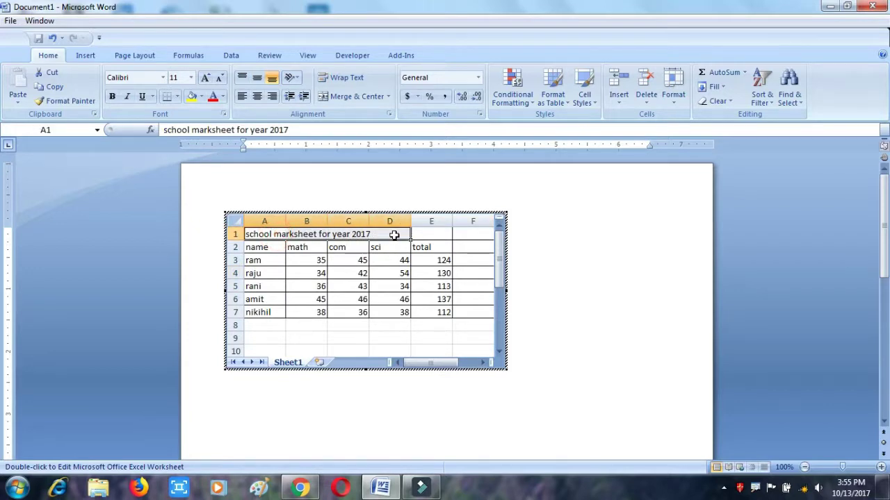
pyautogui.moveTo(276, 234); pyautogui.dragTo(428, 237)
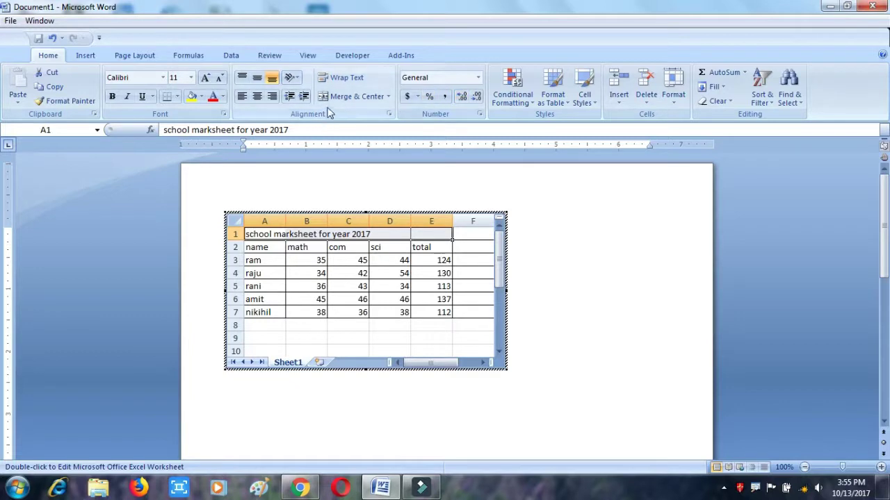
pyautogui.click(350, 97)
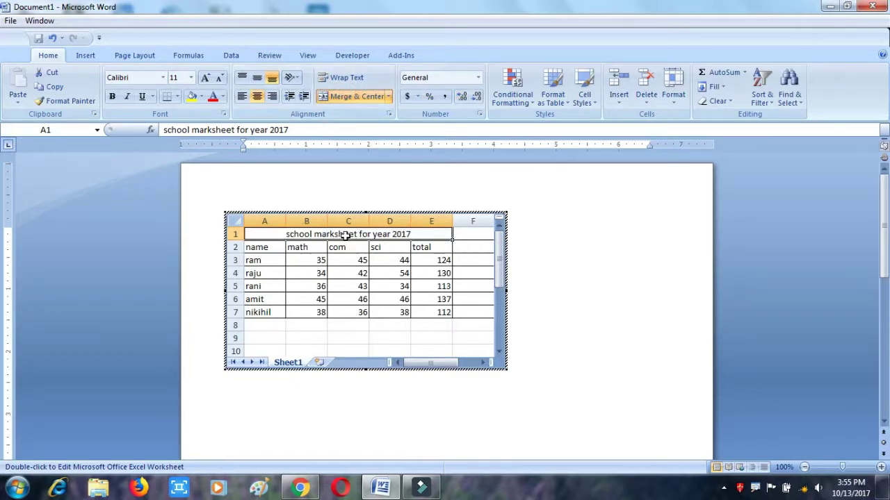
# Trim the embedded sheet to hide column F and the empty rows below nikihil
pyautogui.click(396, 314)
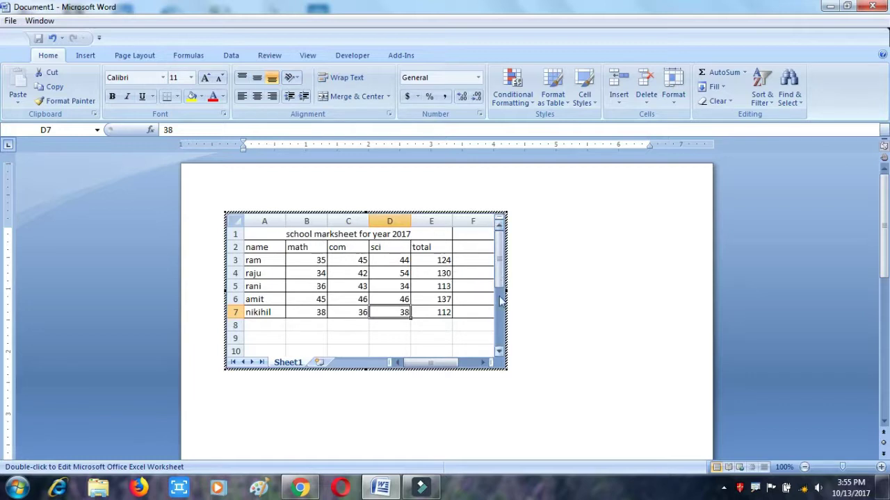
pyautogui.moveTo(506, 290); pyautogui.dragTo(462, 288)
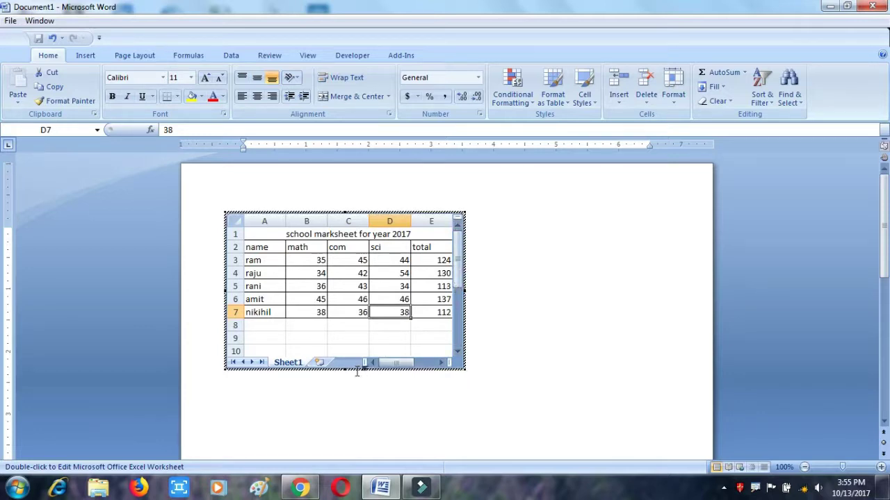
pyautogui.moveTo(344, 370); pyautogui.dragTo(344, 318)
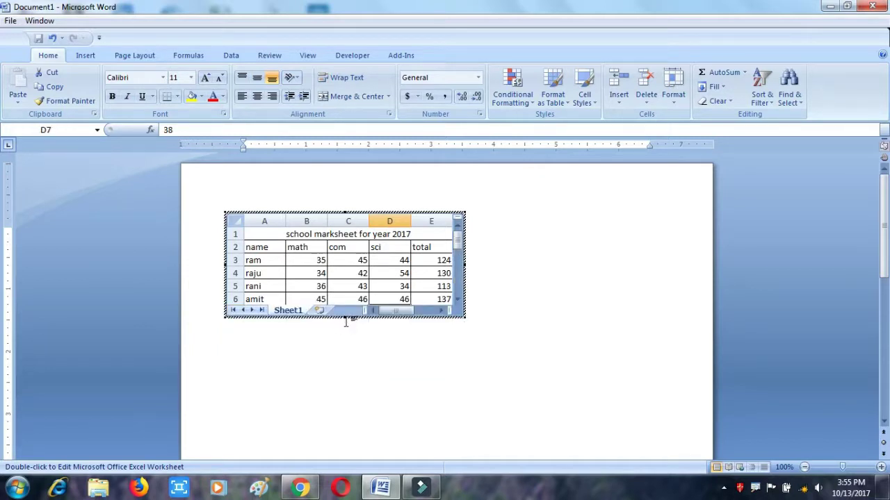
pyautogui.moveTo(345, 317); pyautogui.dragTo(348, 345)
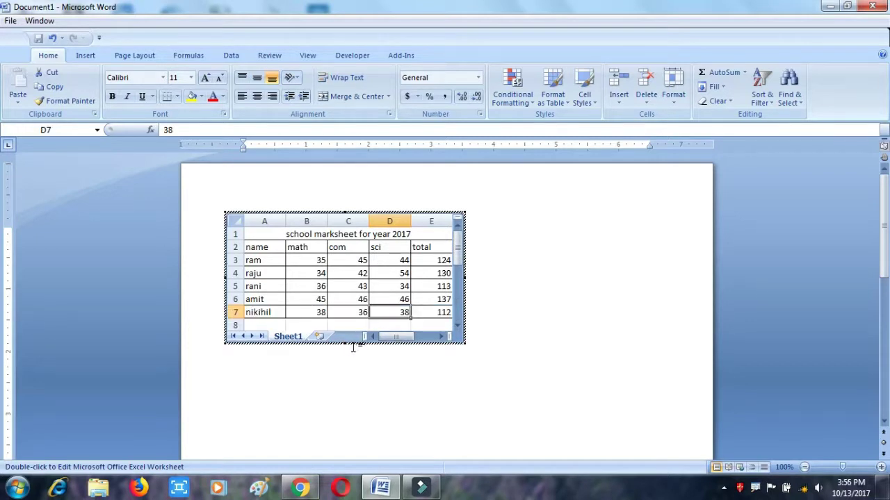
pyautogui.moveTo(345, 344); pyautogui.dragTo(349, 332)
# Exit sheet editing and review the centred-title marks sheet in Print Preview at 100%
pyautogui.click(610, 324)
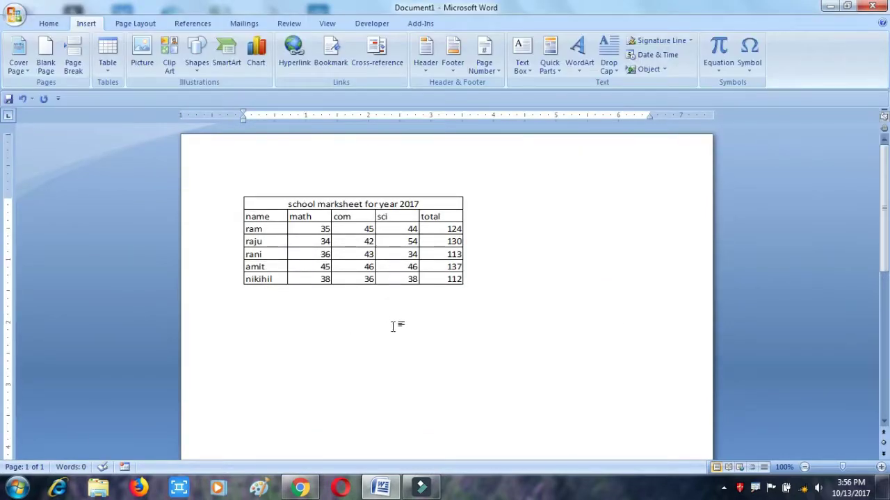
pyautogui.hotkey('ctrl', 'F2')
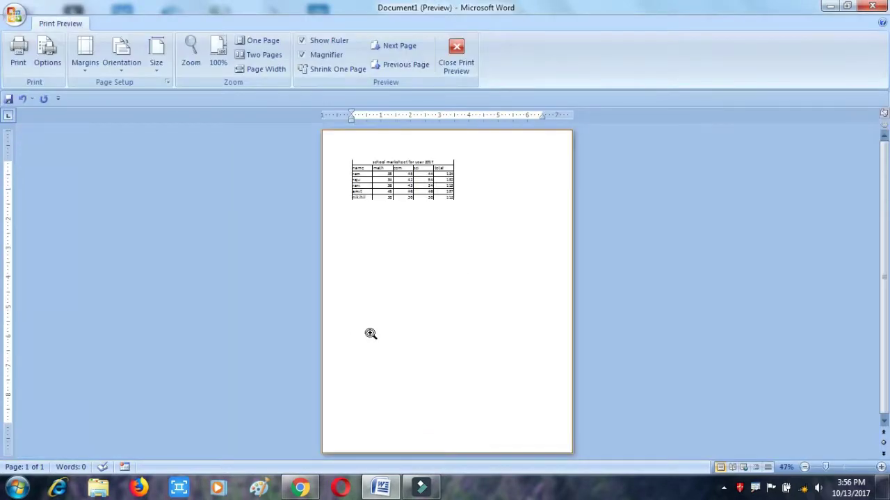
pyautogui.click(435, 212)
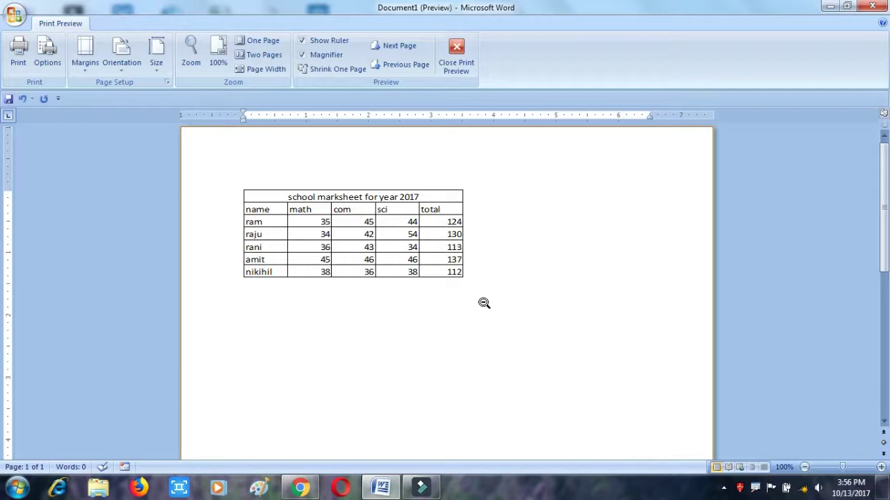
pyautogui.click(458, 66)
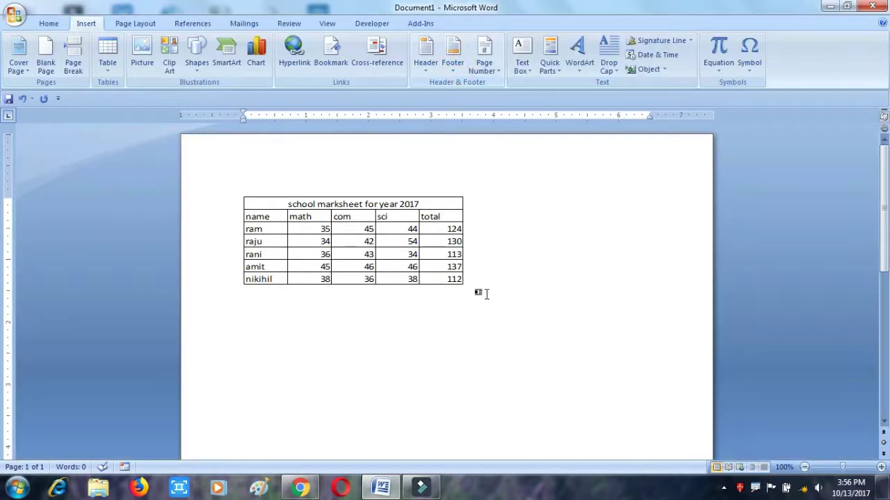
# Enlarge the embedded mark sheet object on the page so its text appears bigger
pyautogui.click(300, 235)
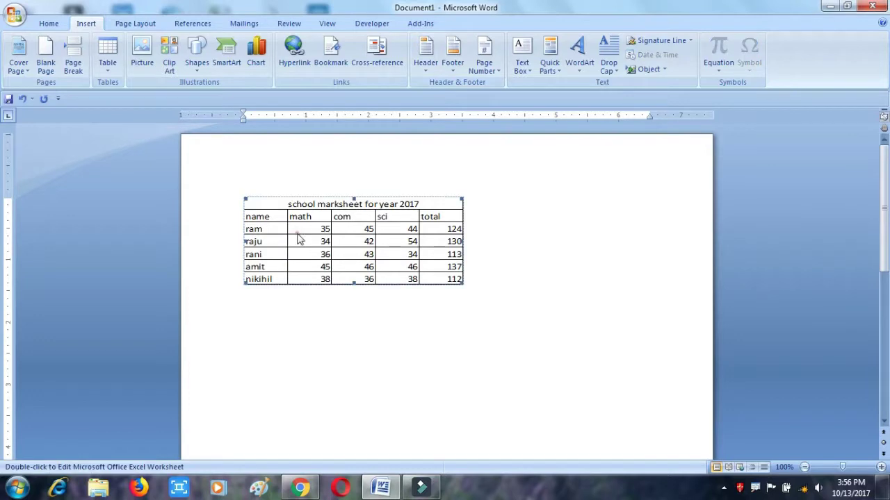
pyautogui.click(111, 67)
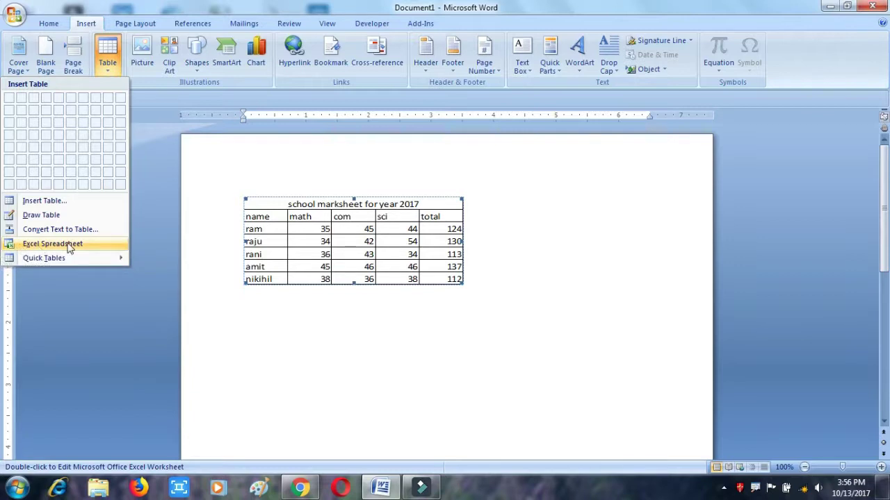
pyautogui.click(500, 349)
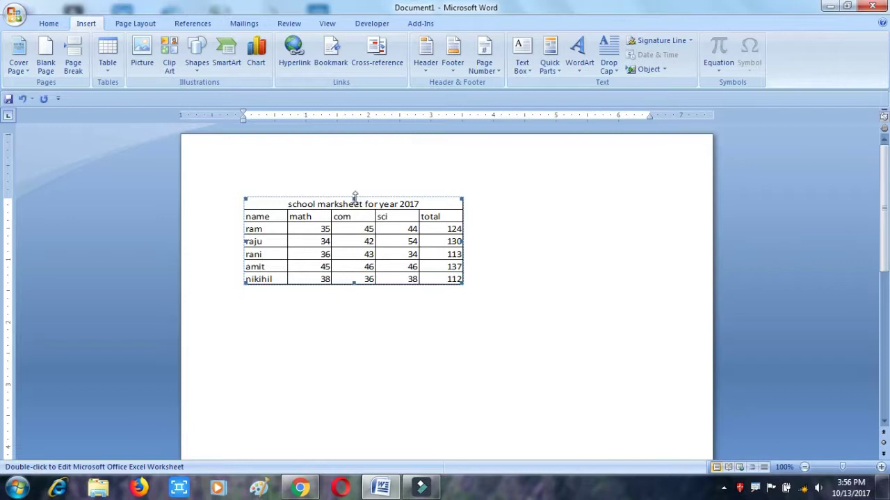
pyautogui.moveTo(355, 198); pyautogui.dragTo(353, 174)
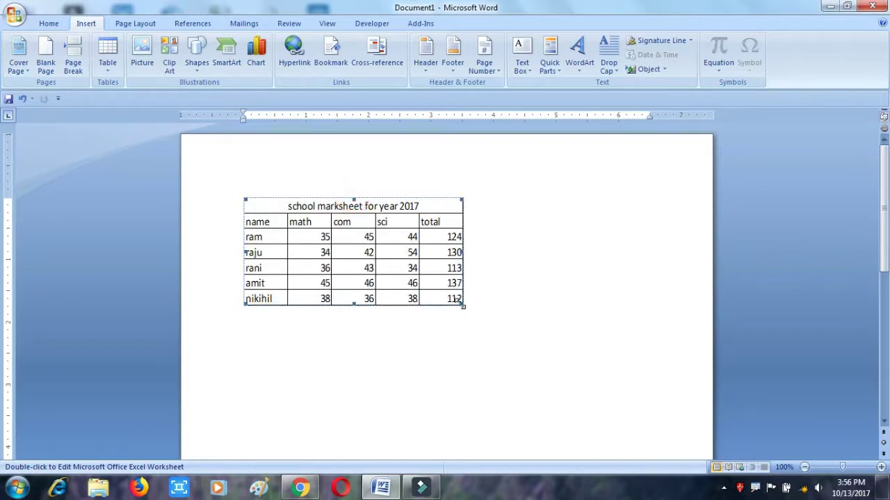
pyautogui.moveTo(462, 304)
pyautogui.mouseDown()
pyautogui.moveTo(553, 349)
pyautogui.moveTo(602, 387)
pyautogui.mouseUp()
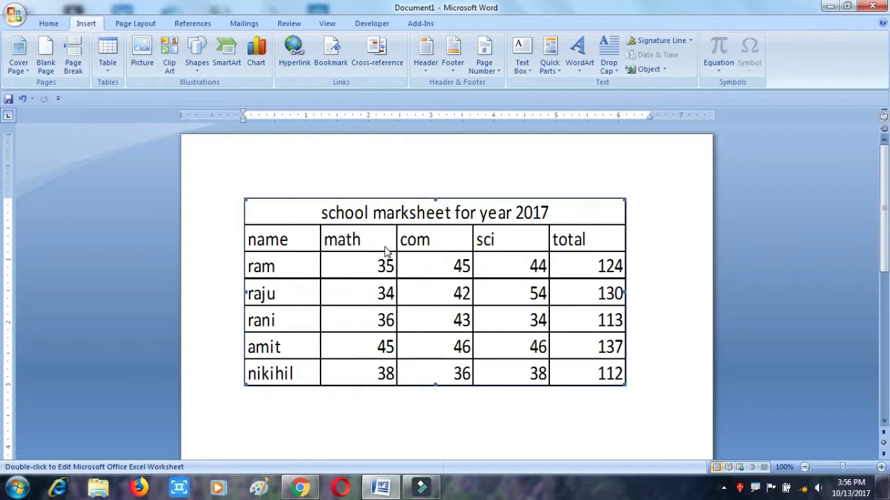
# Reopen the sheet, extend it to show rows 8–9, and centre ram's math mark 35
pyautogui.doubleClick(393, 274)
pyautogui.click(381, 295)
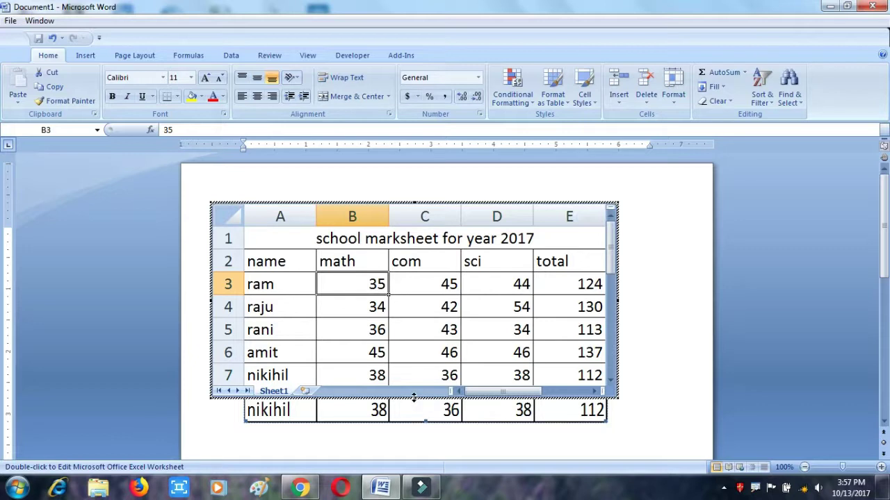
pyautogui.moveTo(414, 397); pyautogui.dragTo(422, 440)
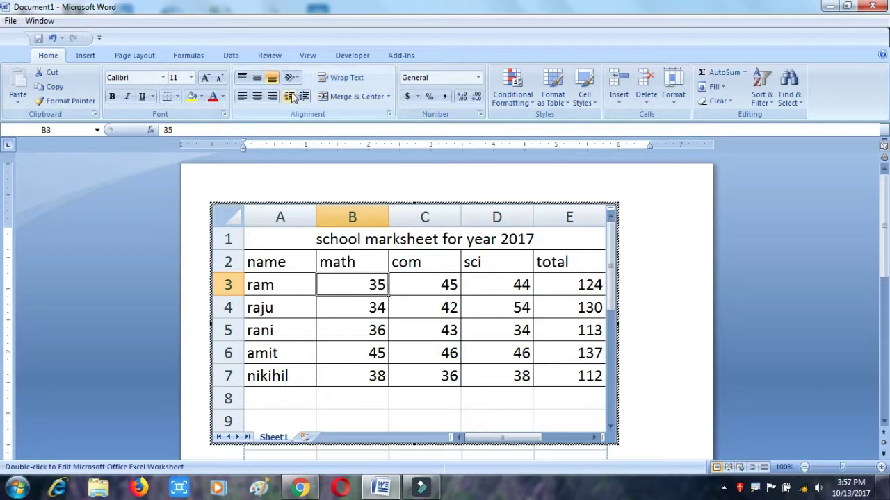
pyautogui.click(256, 96)
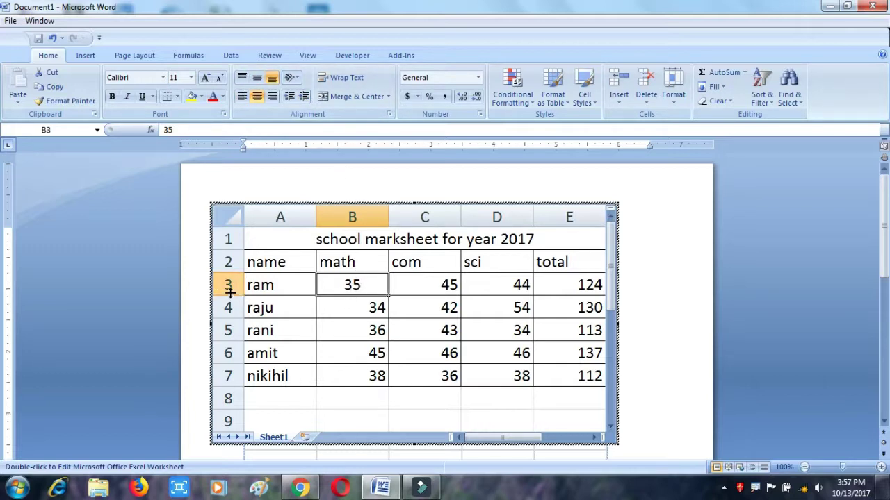
# Make ram's row 3 taller and middle-align his math mark 35 vertically
pyautogui.moveTo(230, 295); pyautogui.dragTo(230, 321)
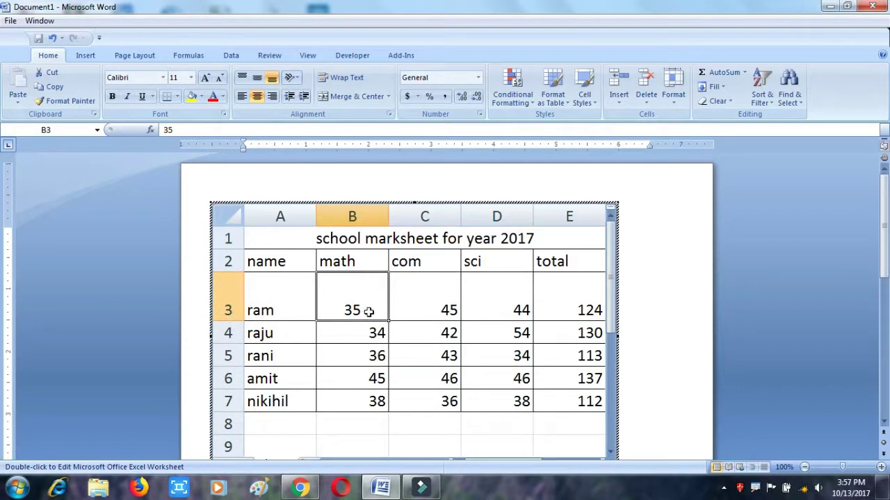
pyautogui.click(359, 300)
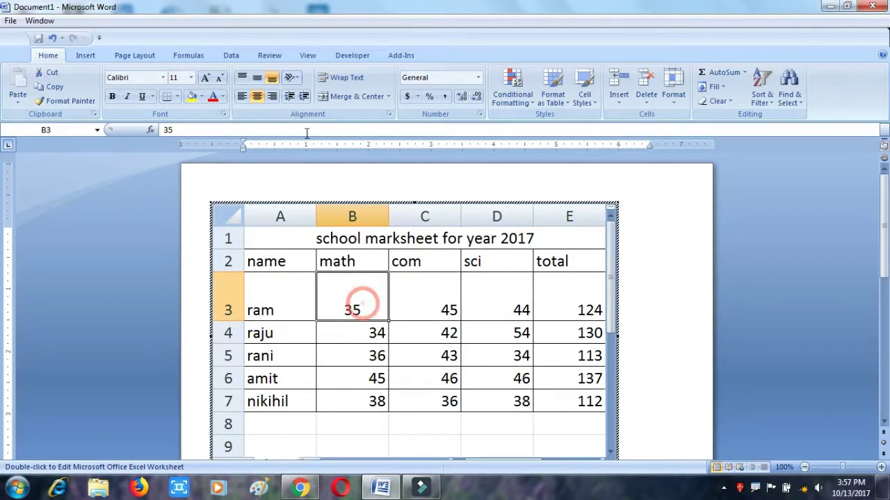
pyautogui.click(259, 79)
pyautogui.click(242, 78)
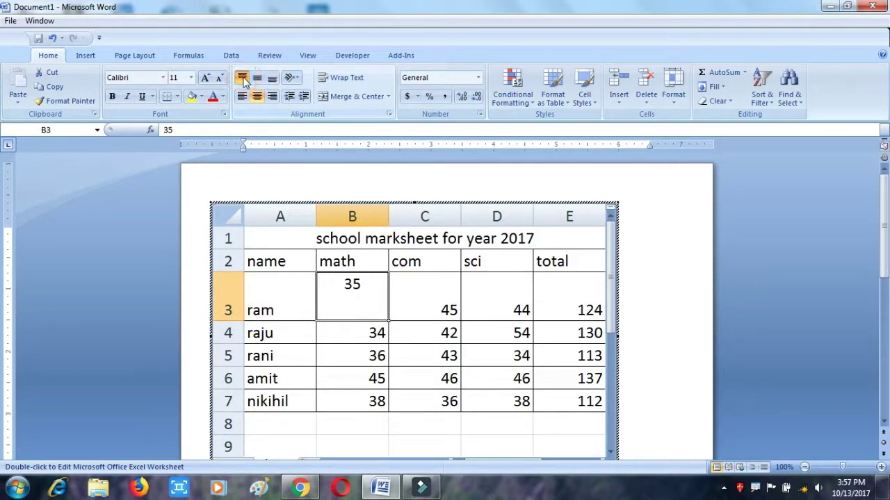
pyautogui.click(256, 80)
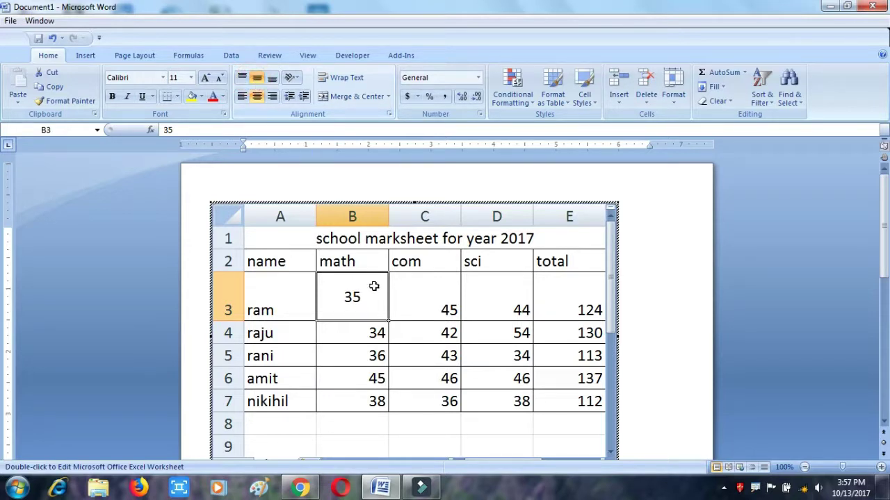
pyautogui.click(268, 299)
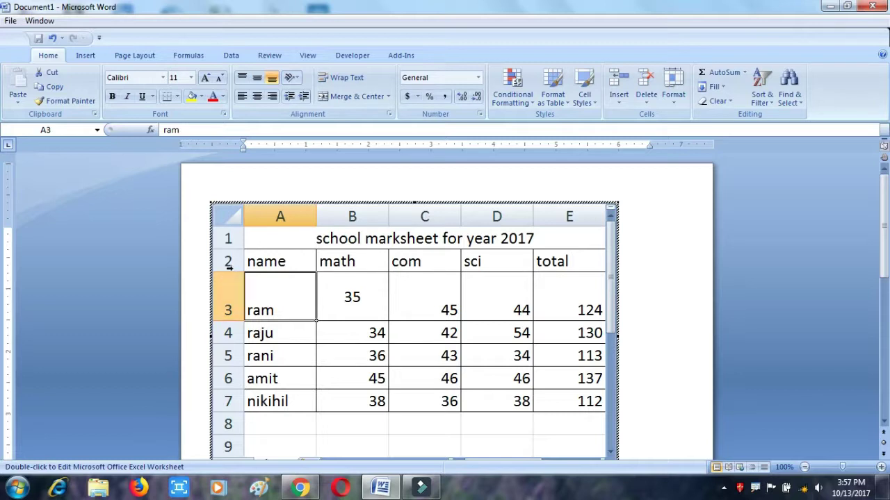
# Heighten header row 2 and centre the name, math, com, sci, total labels both ways
pyautogui.click(230, 262)
pyautogui.moveTo(230, 272); pyautogui.dragTo(238, 284)
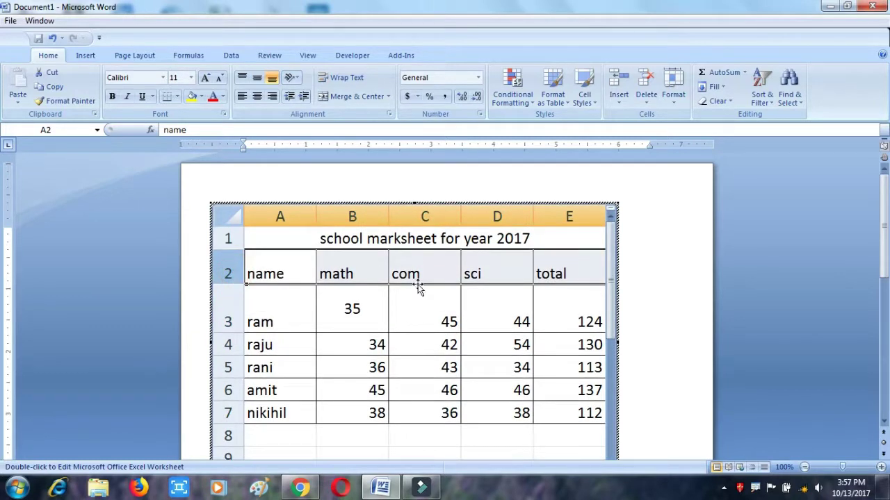
pyautogui.click(365, 261)
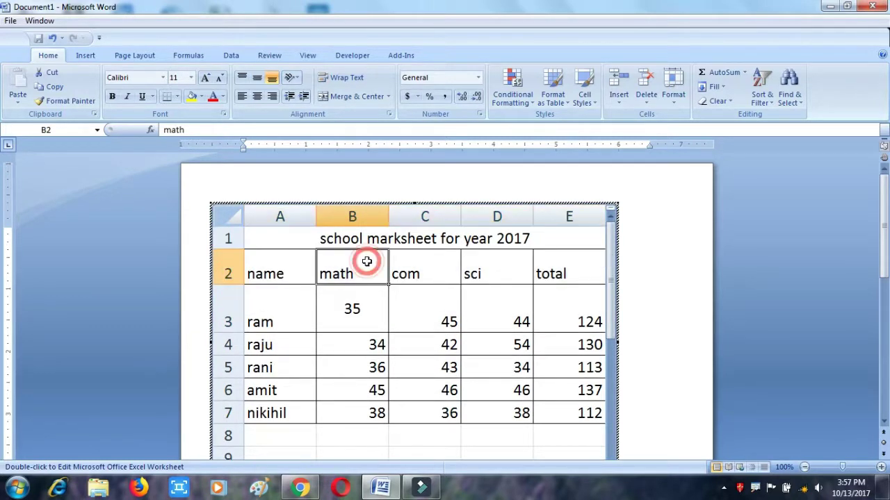
pyautogui.click(257, 78)
pyautogui.click(258, 96)
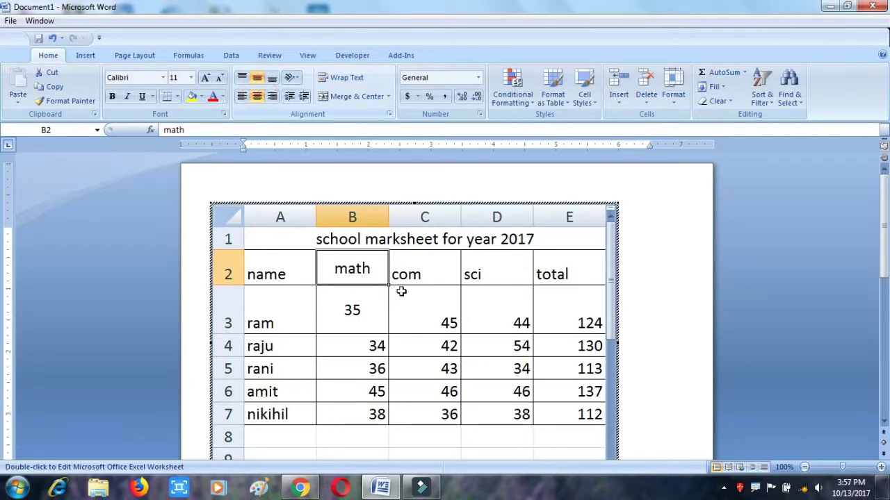
pyautogui.moveTo(281, 274); pyautogui.dragTo(575, 274)
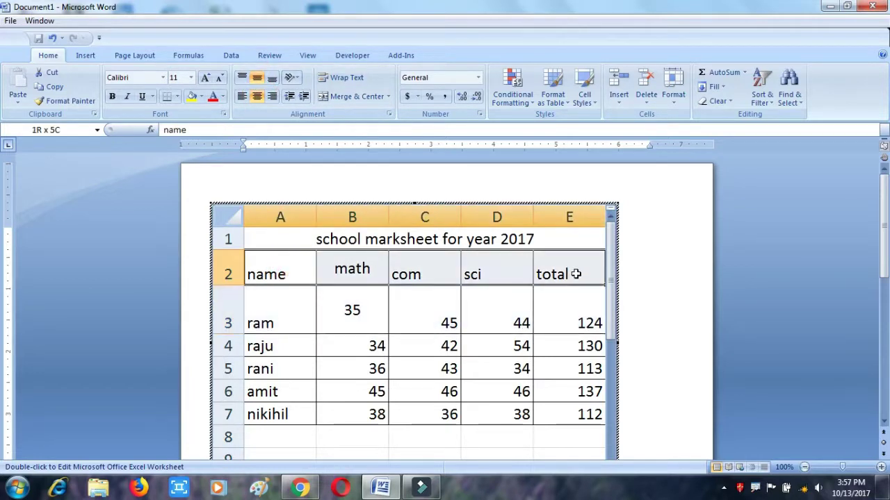
pyautogui.click(258, 96)
pyautogui.click(256, 78)
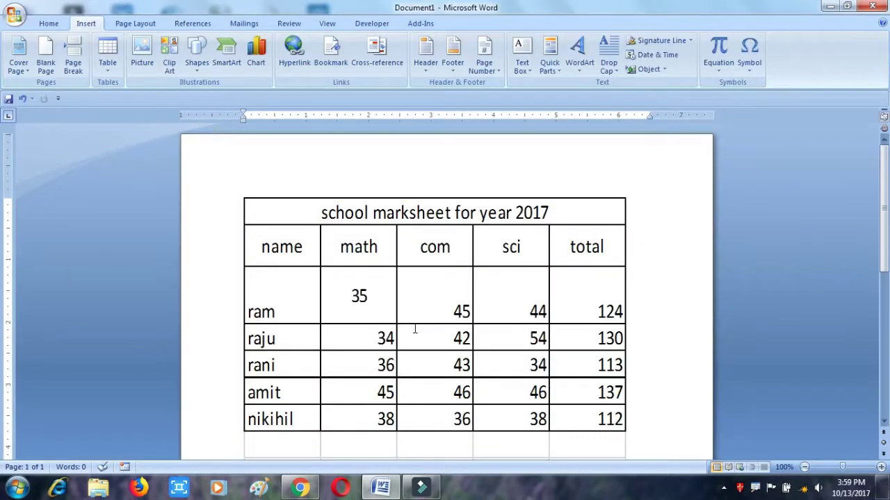
pyautogui.click(463, 275)
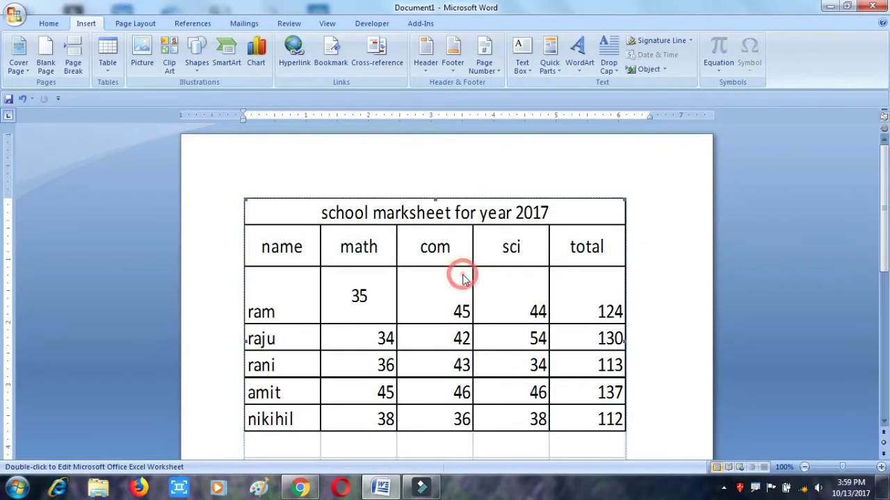
pyautogui.click(437, 276)
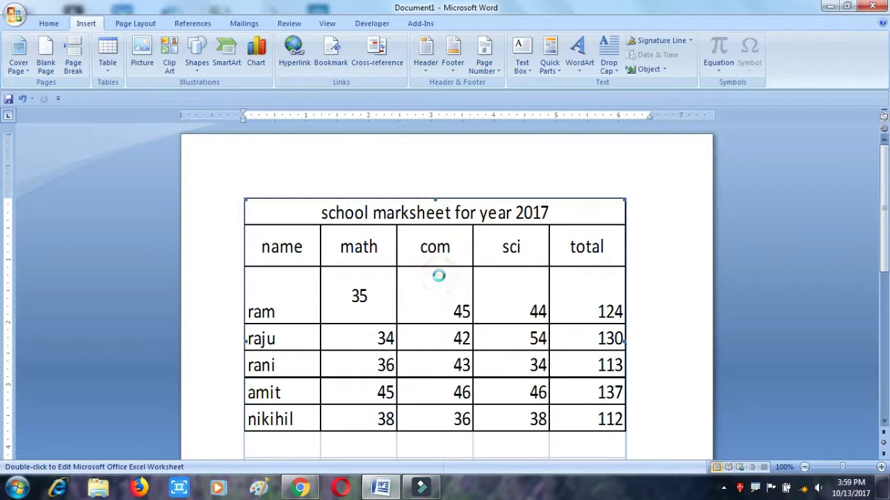
# Centre A3:D3 (ram, 35, 45, 44) horizontally and vertically, then return to Word
pyautogui.doubleClick(439, 276)
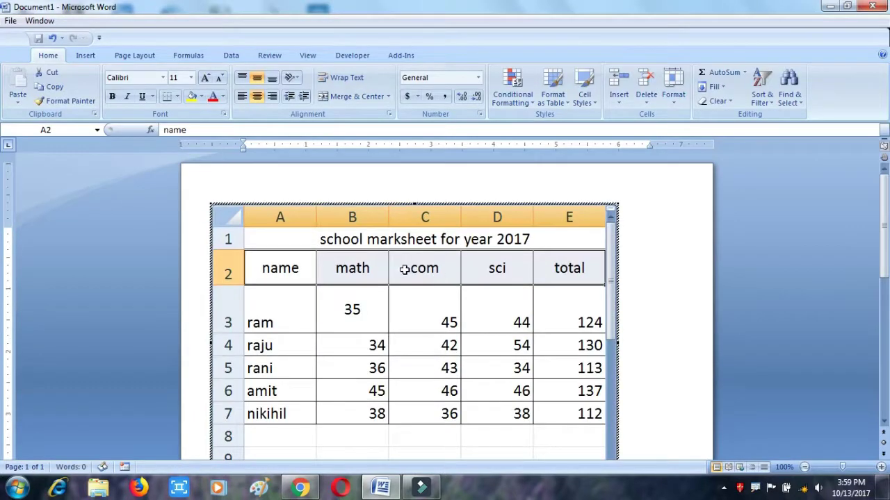
pyautogui.click(354, 306)
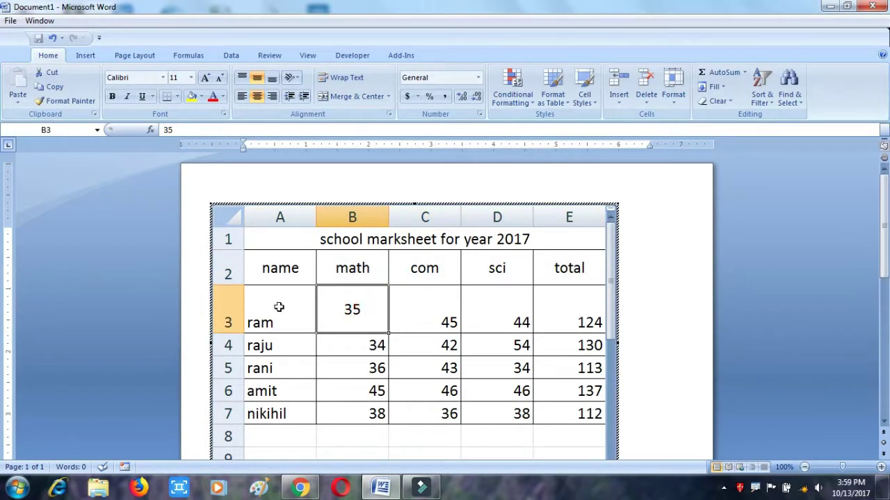
pyautogui.moveTo(276, 304); pyautogui.dragTo(488, 309)
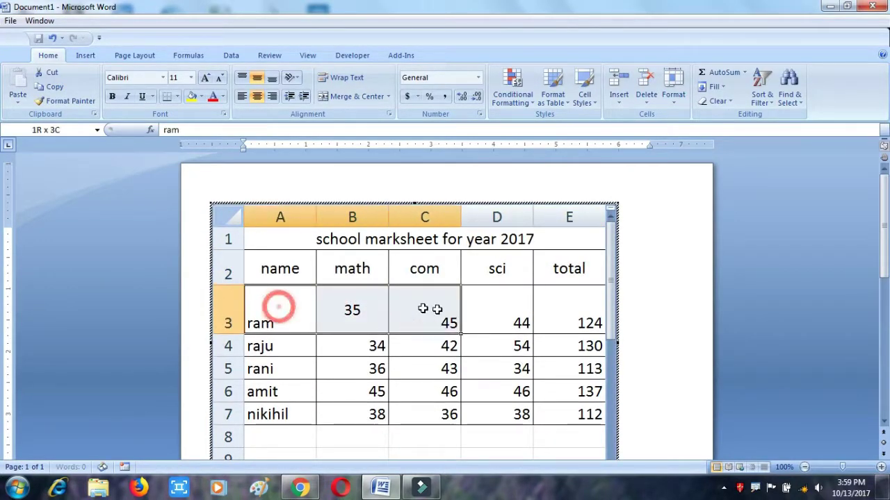
pyautogui.click(257, 77)
pyautogui.click(257, 96)
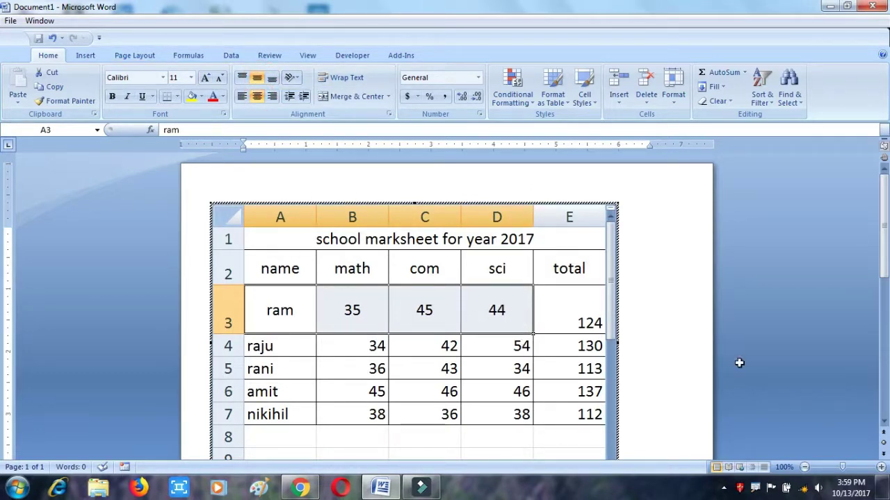
pyautogui.click(660, 326)
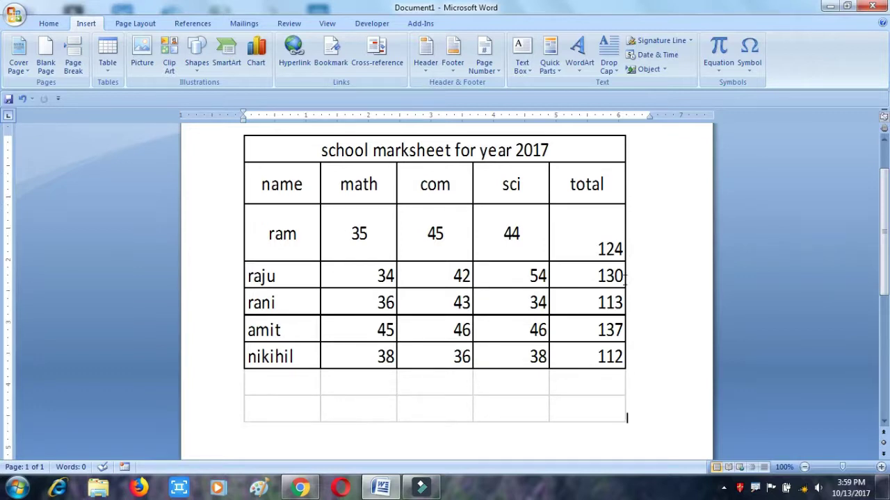
# Trim the embedded marksheet's frame to hide the empty rows 8–9 below nikihil
pyautogui.click(372, 242)
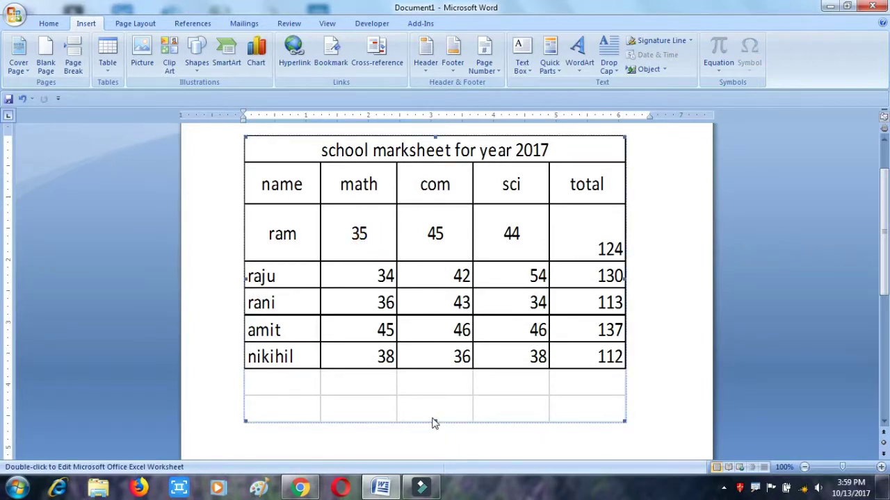
pyautogui.moveTo(433, 420); pyautogui.dragTo(435, 370)
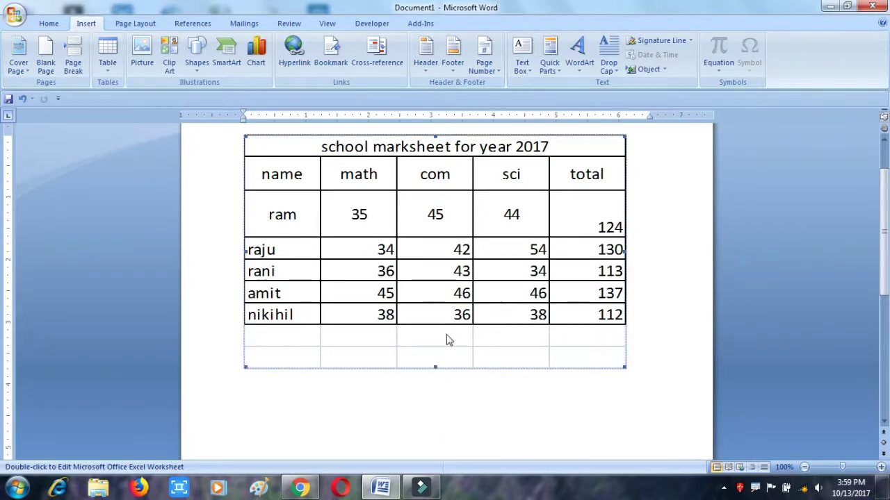
pyautogui.doubleClick(449, 310)
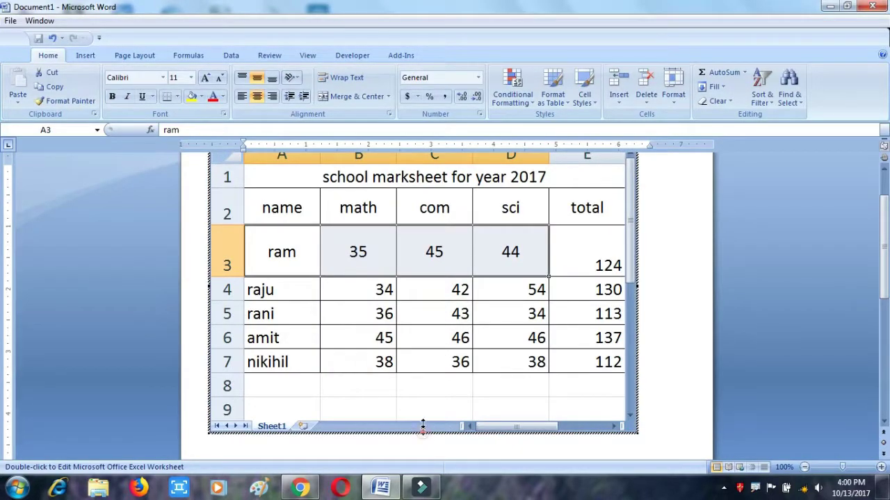
pyautogui.moveTo(423, 425); pyautogui.dragTo(421, 385)
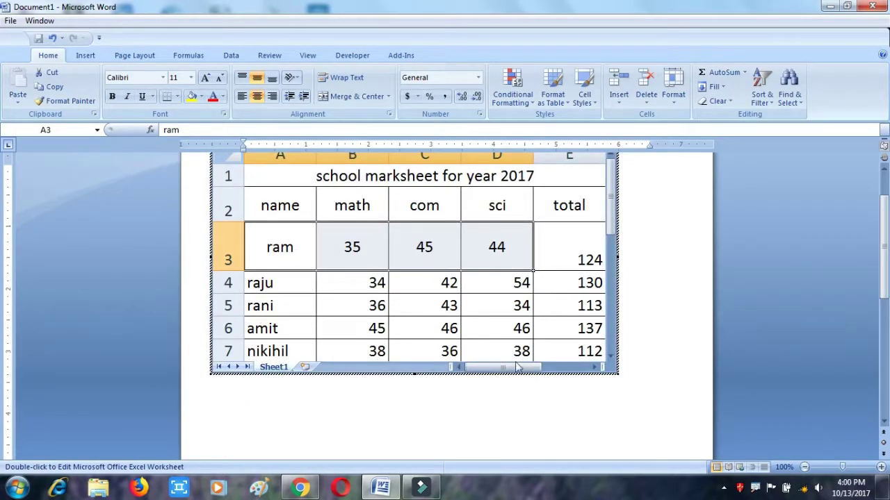
pyautogui.click(665, 258)
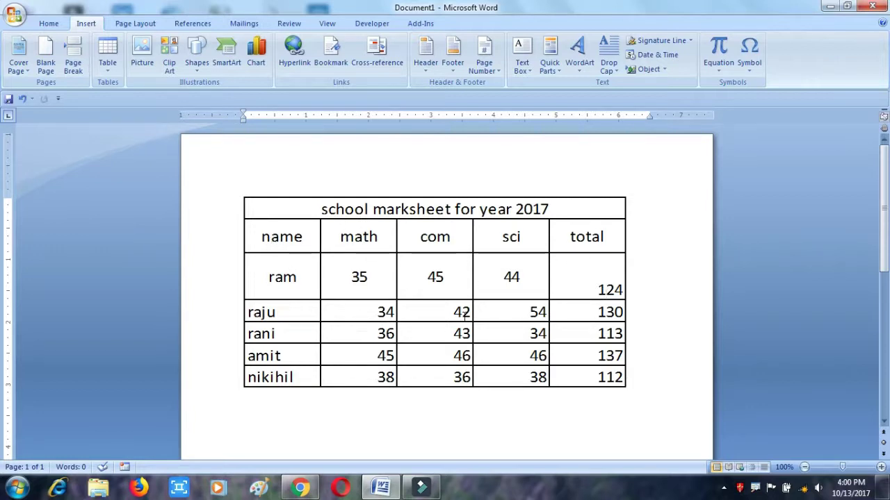
# Dismiss the table options and create a new blank document, Document2, with Ctrl+N
pyautogui.click(109, 75)
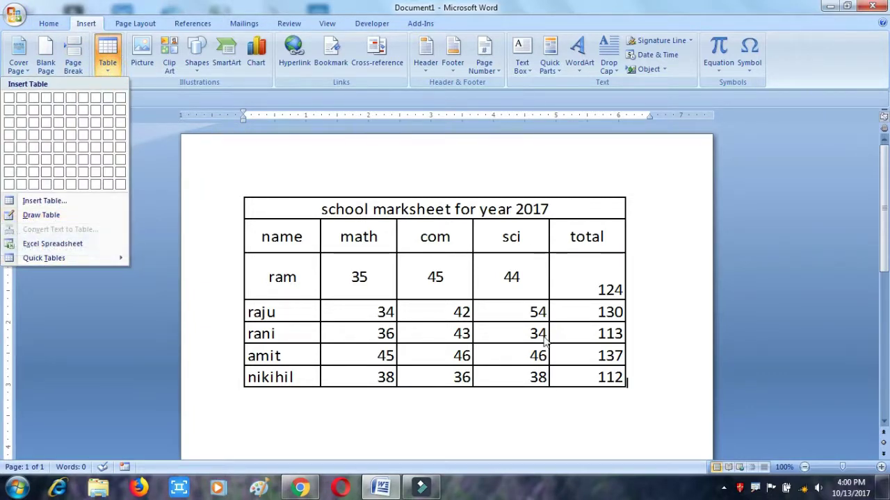
pyautogui.click(456, 423)
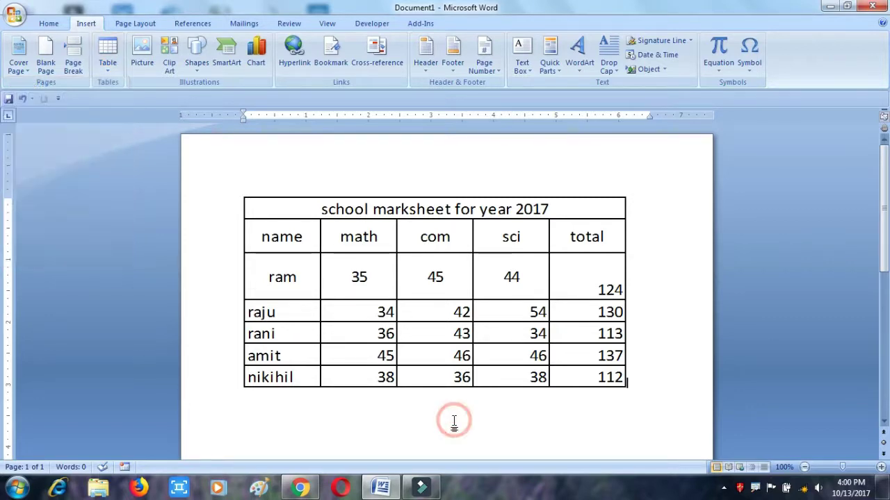
pyautogui.hotkey('ctrl', 'n')
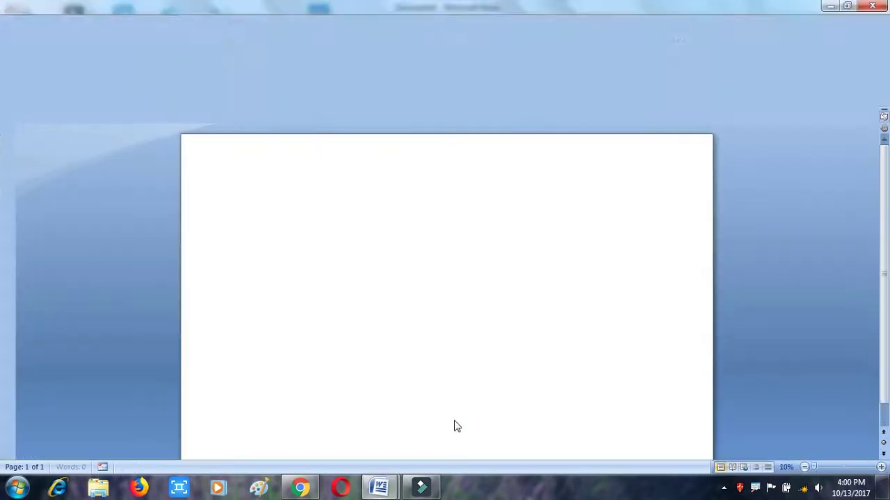
pyautogui.click(86, 23)
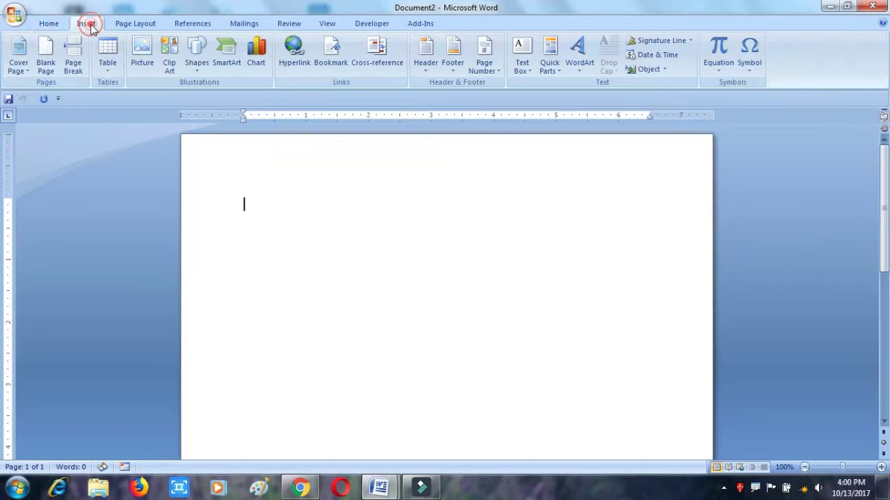
# Draw a freehand table's outer border and its first two column lines
pyautogui.click(106, 66)
pyautogui.click(46, 216)
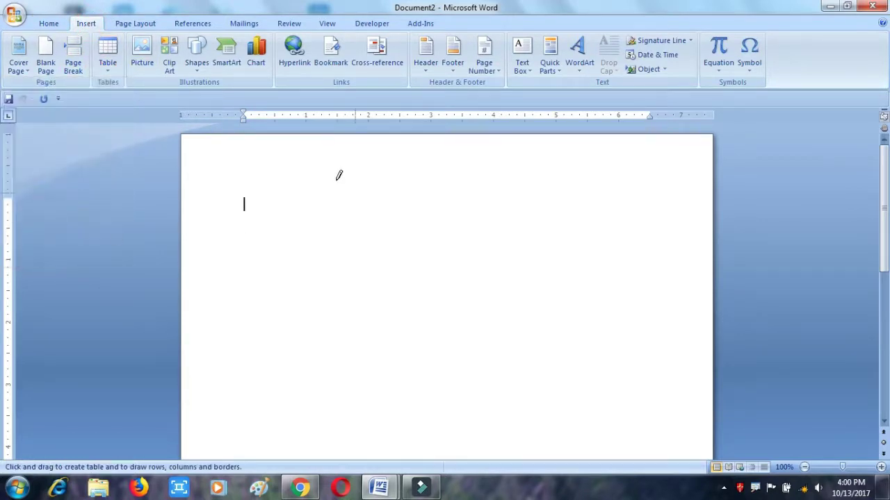
pyautogui.moveTo(256, 198)
pyautogui.mouseDown()
pyautogui.moveTo(430, 275)
pyautogui.moveTo(556, 295)
pyautogui.mouseUp()
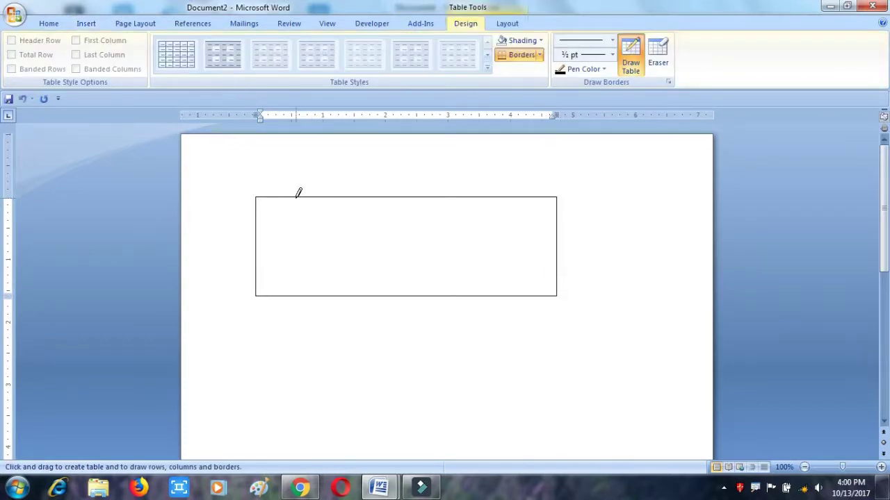
pyautogui.moveTo(290, 218); pyautogui.dragTo(306, 252)
pyautogui.moveTo(331, 198); pyautogui.dragTo(360, 294)
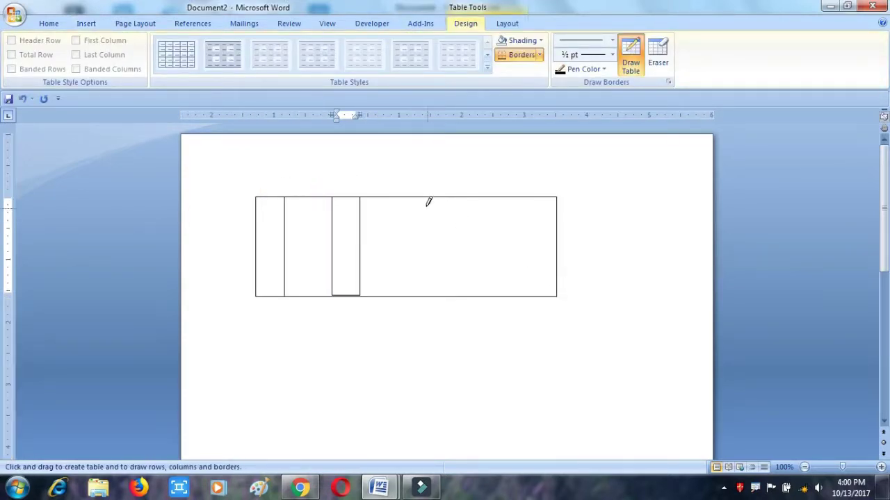
# Subdivide the wide right cell into smaller rows and columns with extra border lines
pyautogui.moveTo(422, 197); pyautogui.dragTo(420, 295)
pyautogui.moveTo(360, 248); pyautogui.dragTo(556, 249)
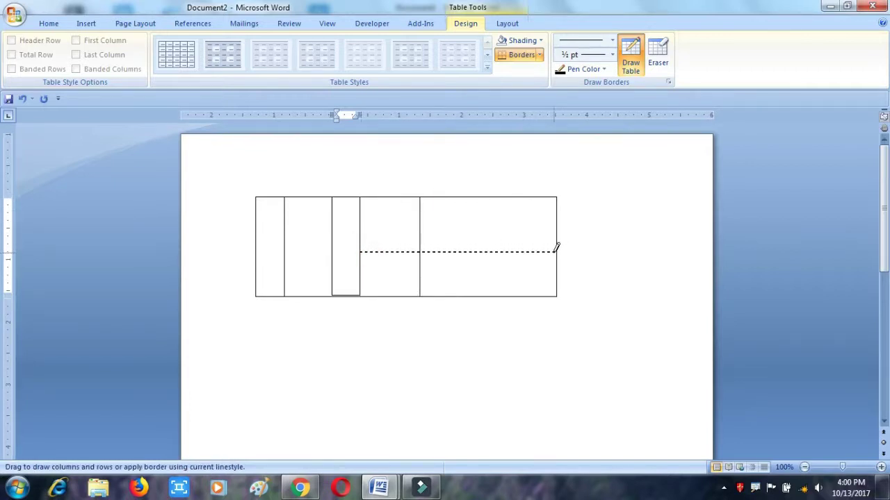
pyautogui.moveTo(321, 235); pyautogui.dragTo(517, 212)
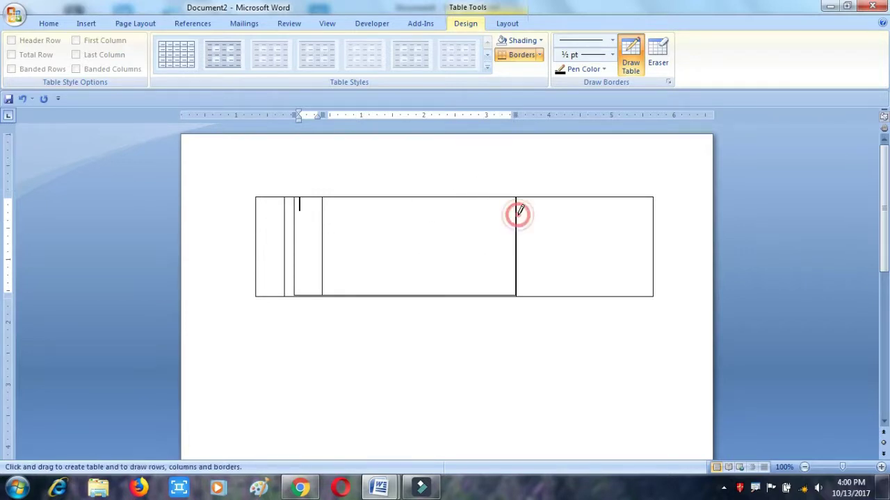
pyautogui.moveTo(325, 258); pyautogui.dragTo(518, 256)
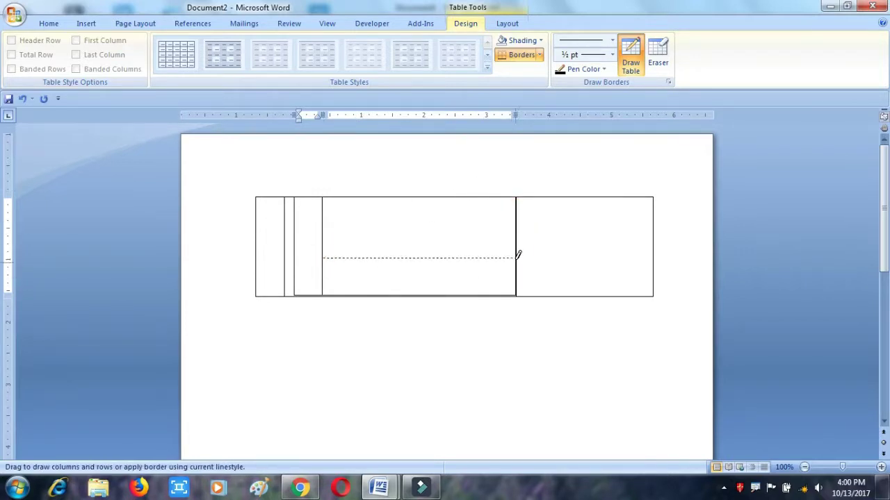
pyautogui.moveTo(519, 240); pyautogui.dragTo(520, 255)
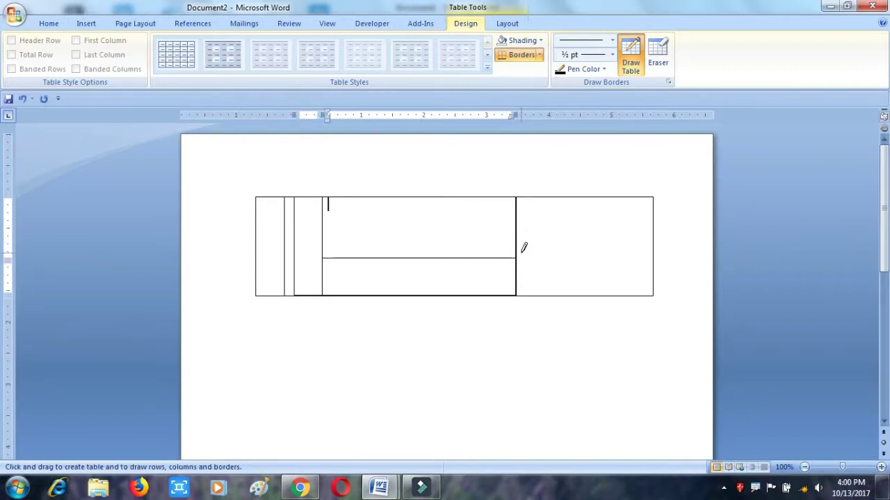
pyautogui.moveTo(412, 196); pyautogui.dragTo(416, 271)
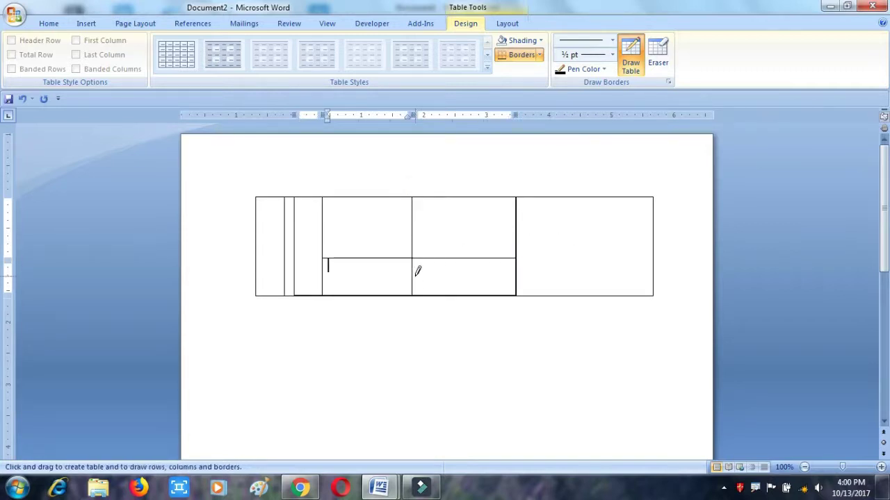
pyautogui.click(382, 264)
pyautogui.moveTo(325, 223); pyautogui.dragTo(415, 224)
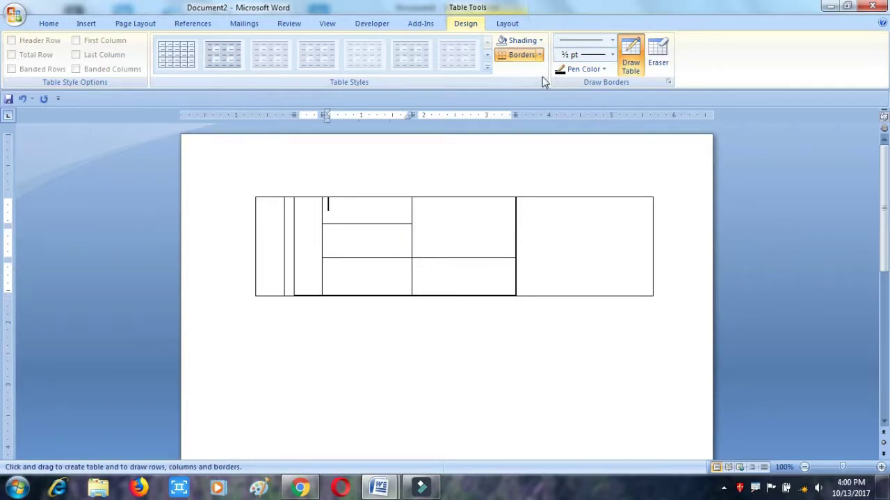
# Fill the cells with placeholder text: rghdfg, dgfdg, gfdg, fgfdg, gfdgfdg and gdfg
pyautogui.click(633, 73)
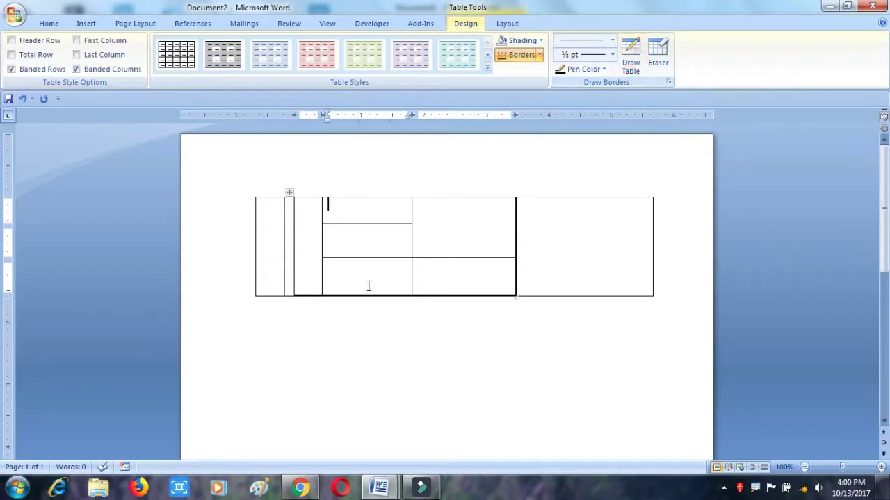
pyautogui.write('rghdfg')
pyautogui.click(373, 248)
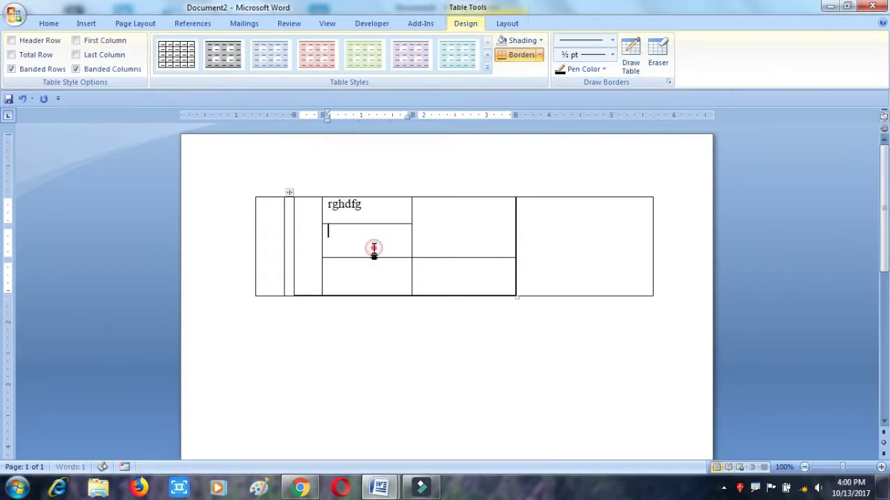
pyautogui.write('dgfdg')
pyautogui.click(452, 222)
pyautogui.write('gfdg')
pyautogui.click(465, 281)
pyautogui.write('fgfdg')
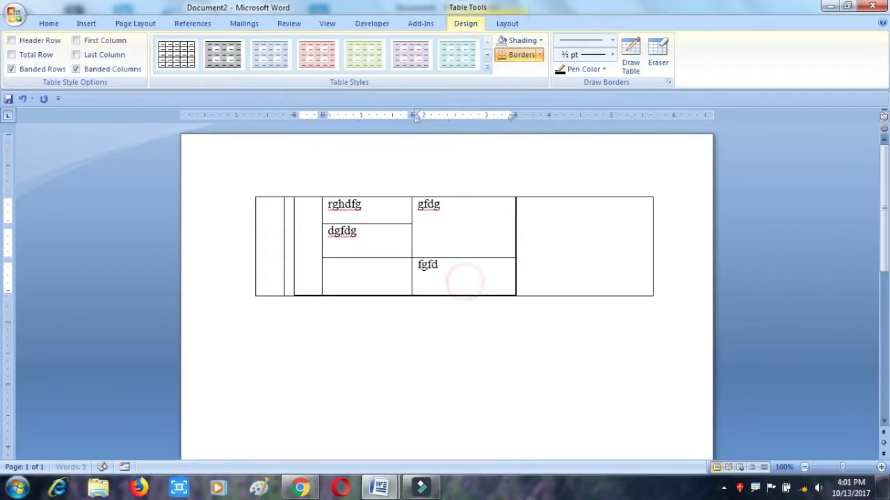
pyautogui.click(552, 237)
pyautogui.write('gfdgfdg')
pyautogui.click(267, 235)
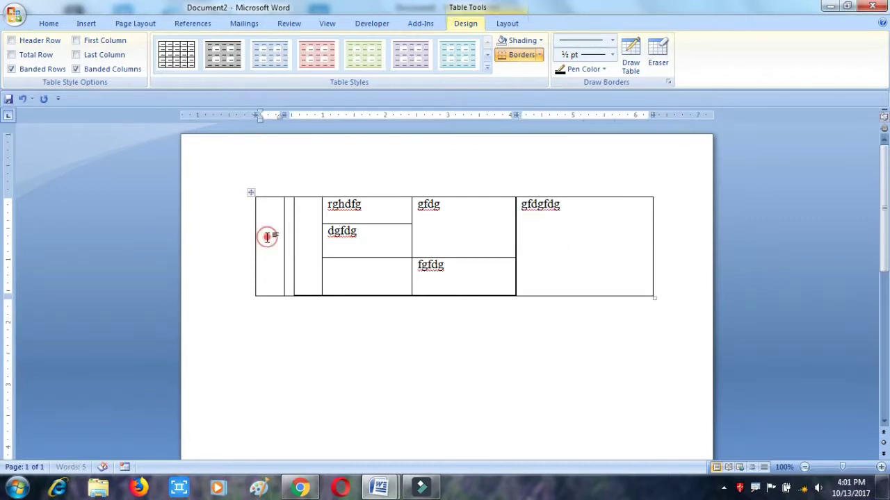
pyautogui.write('gdfg')
# Type 'gfg' in the narrow top cell and narrow the table's middle columns
pyautogui.click(290, 239)
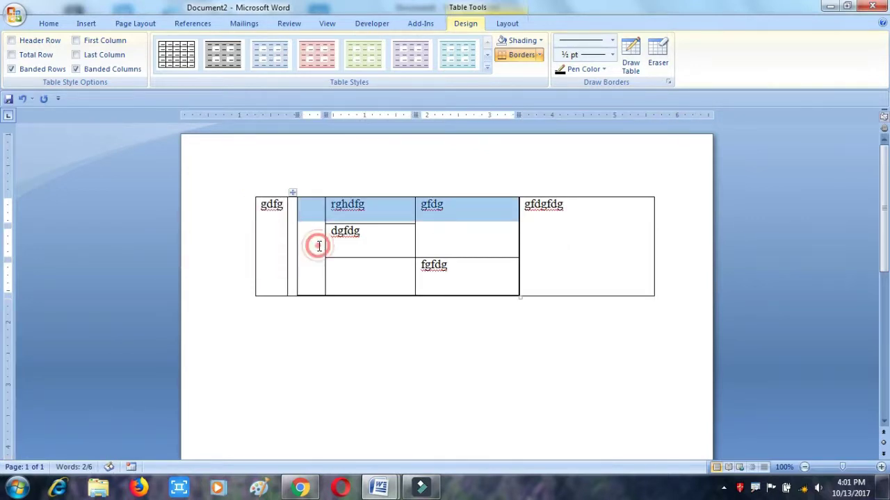
pyautogui.click(313, 261)
pyautogui.write('gfg')
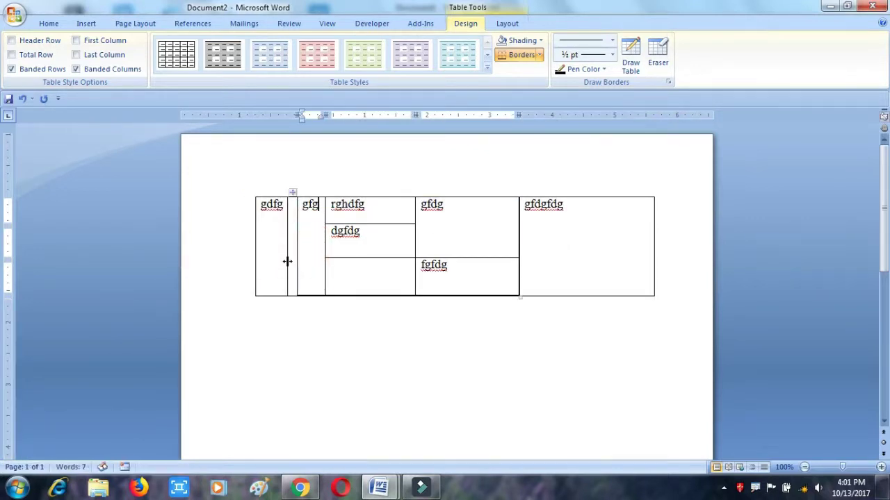
pyautogui.click(294, 254)
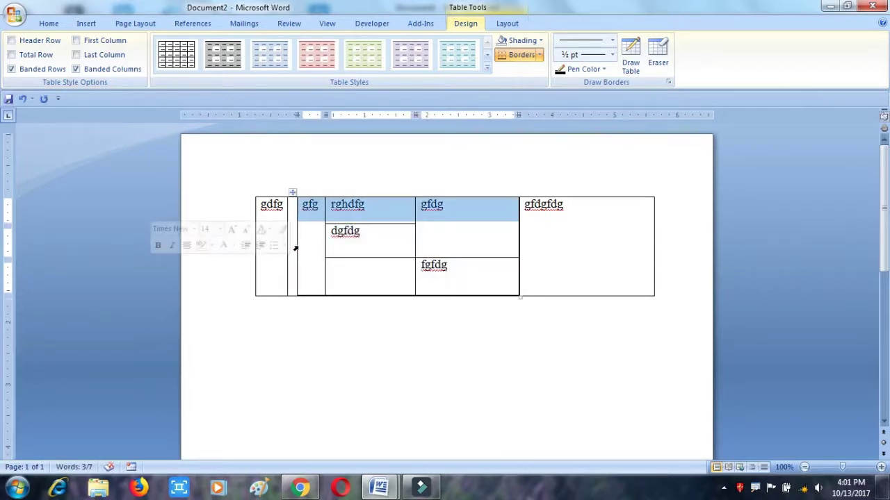
pyautogui.moveTo(296, 246); pyautogui.dragTo(295, 247)
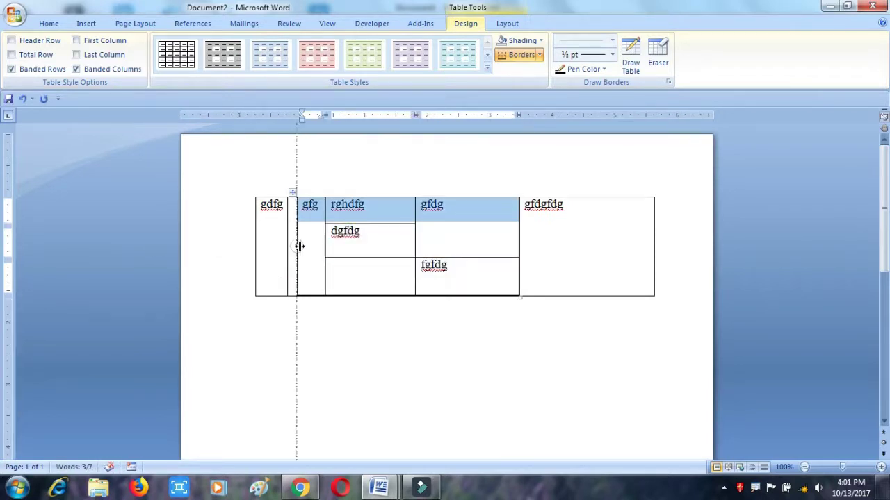
pyautogui.click(542, 248)
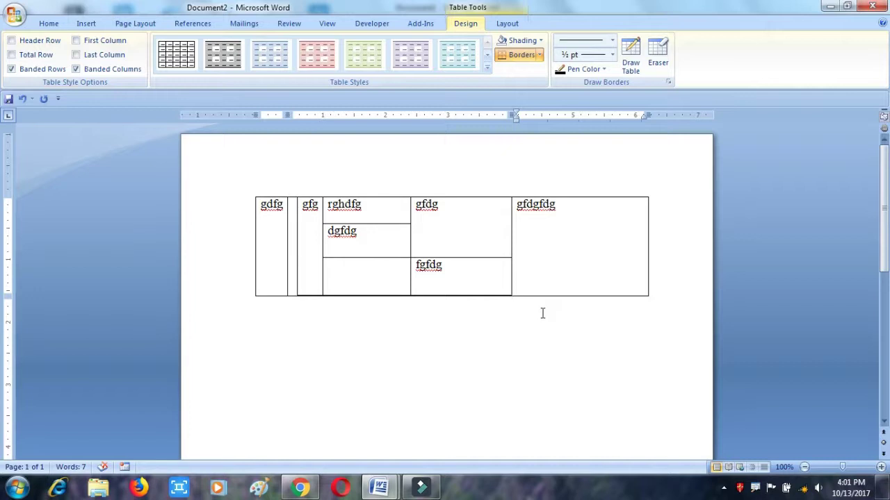
pyautogui.click(630, 52)
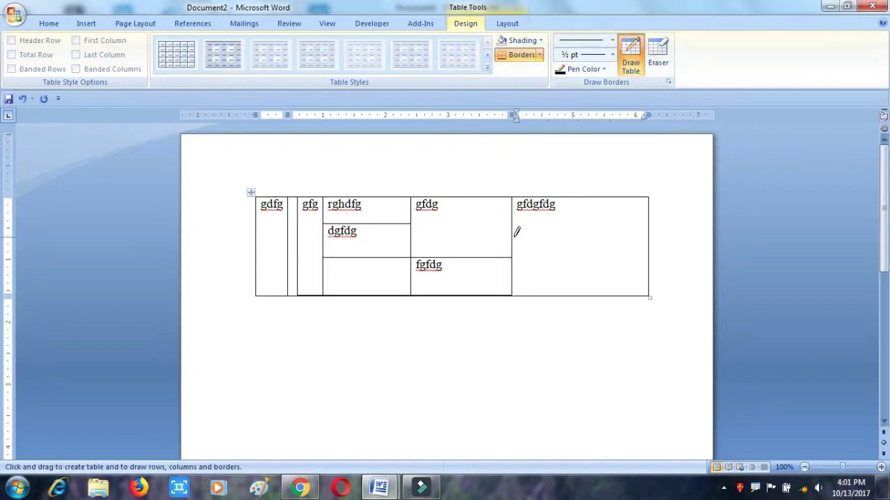
# Add a row line and a column line on the table's right side, then minimize Document2
pyautogui.moveTo(557, 234)
pyautogui.mouseDown()
pyautogui.moveTo(653, 226)
pyautogui.moveTo(654, 237)
pyautogui.mouseUp()
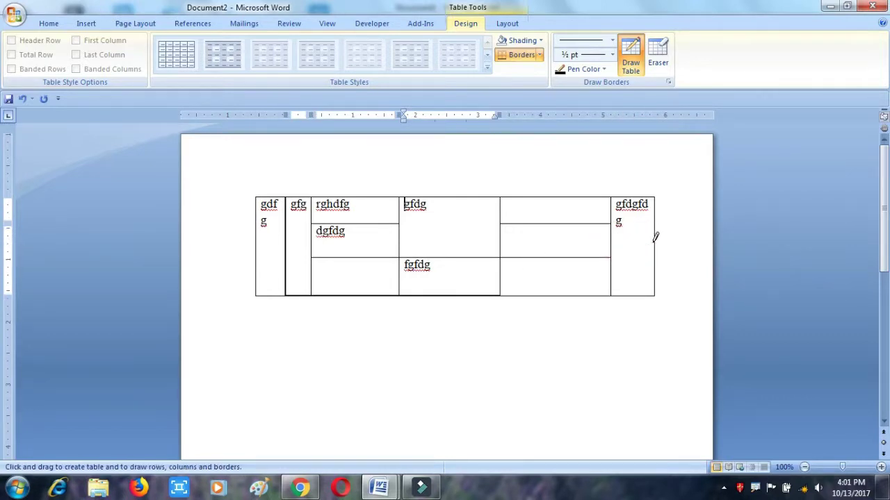
pyautogui.moveTo(548, 197); pyautogui.dragTo(553, 271)
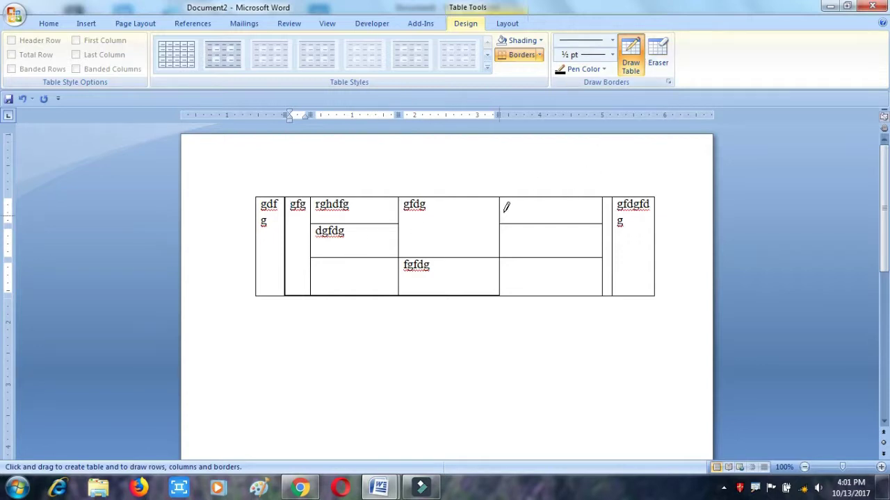
pyautogui.click(834, 14)
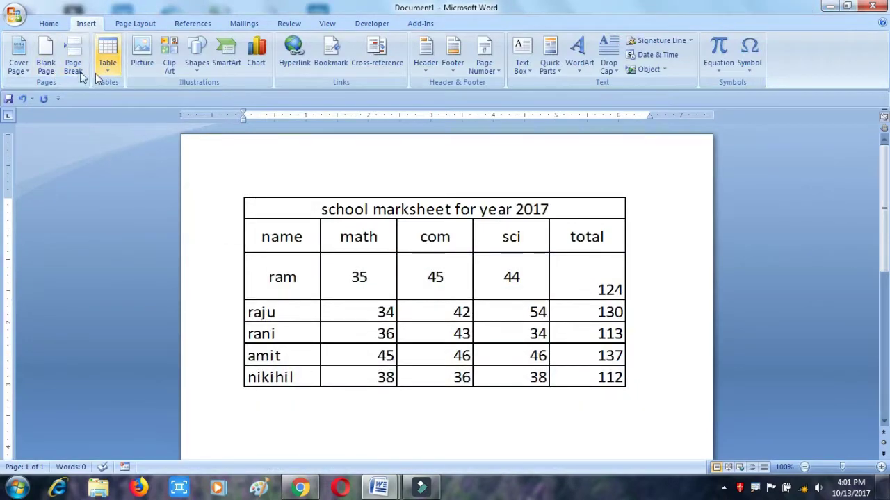
# Insert a 10x5 table below the marksheet and stretch it so its rows are taller
pyautogui.click(107, 59)
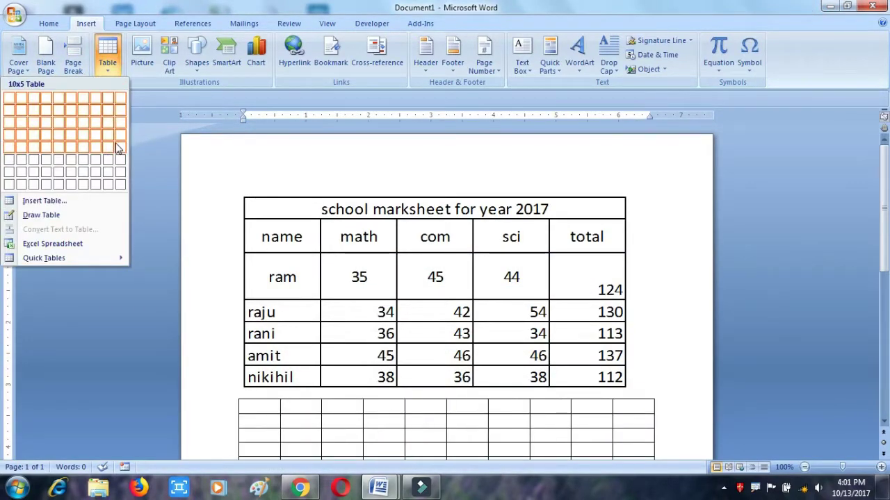
pyautogui.click(120, 147)
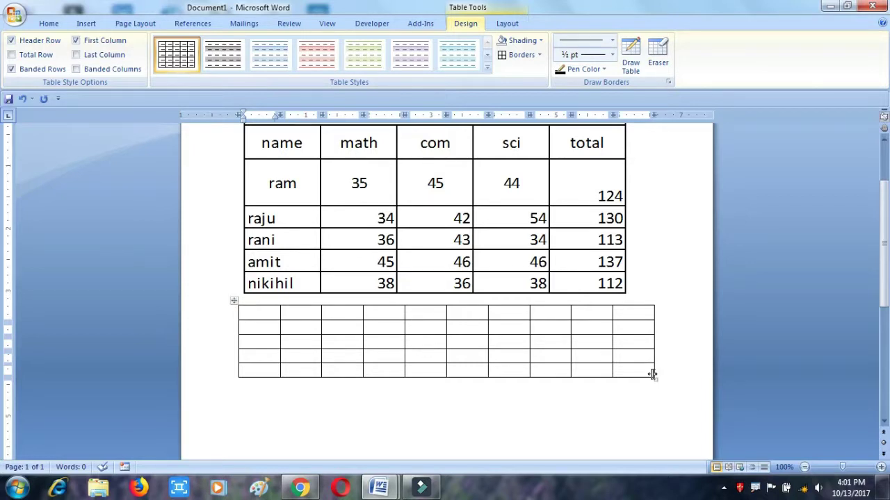
pyautogui.moveTo(653, 377); pyautogui.dragTo(641, 420)
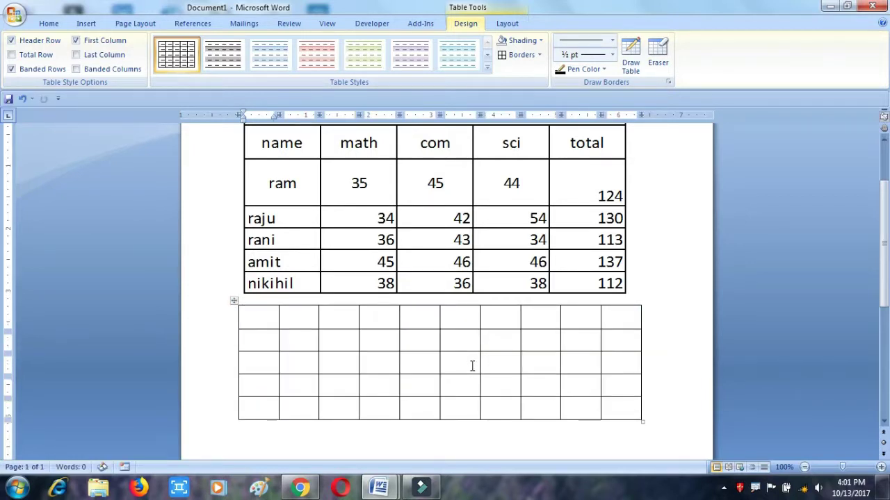
pyautogui.scroll(-1, 418, 377)
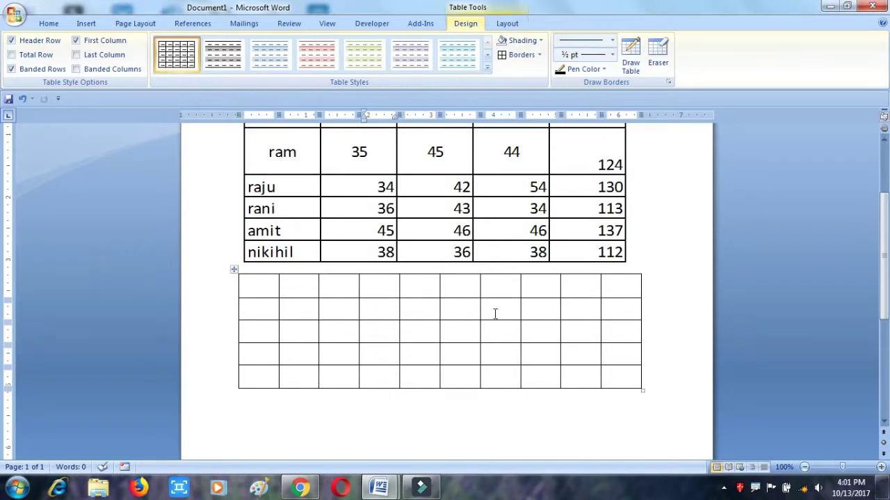
pyautogui.moveTo(505, 320); pyautogui.dragTo(509, 299)
pyautogui.scroll(1, 476, 401)
pyautogui.scroll(1, 476, 401)
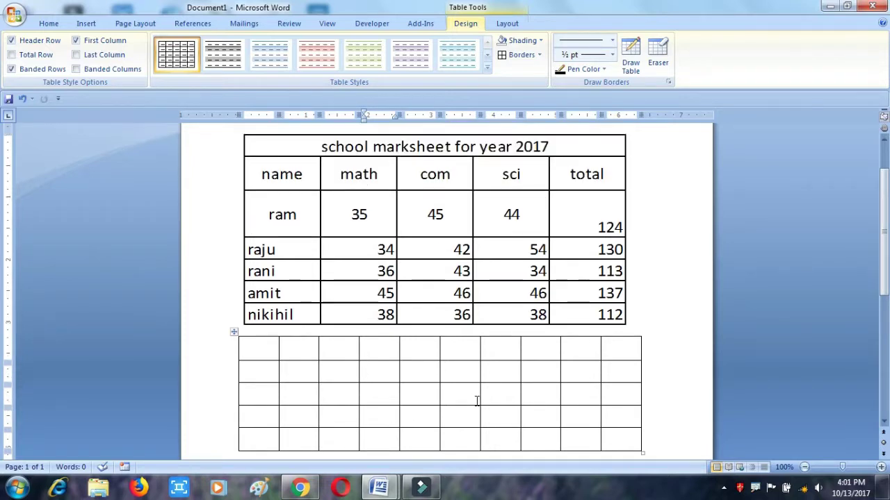